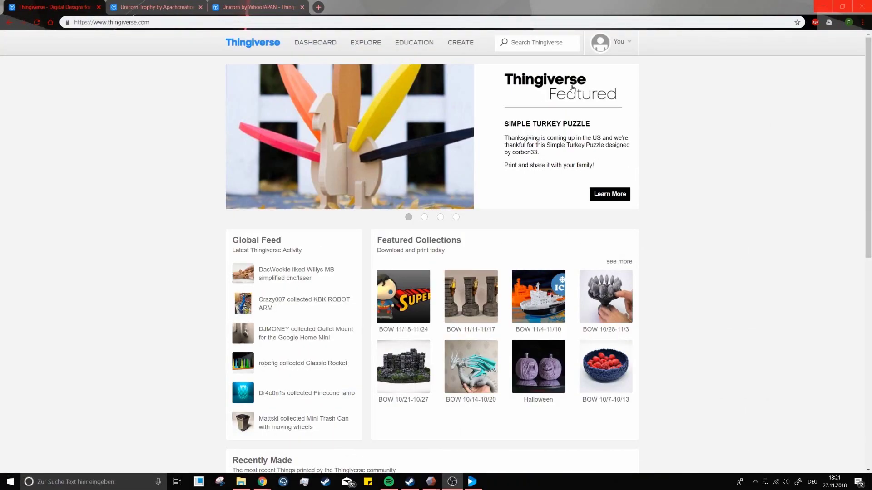
# Search Thingiverse for 'unicorn'
pyautogui.click(549, 42)
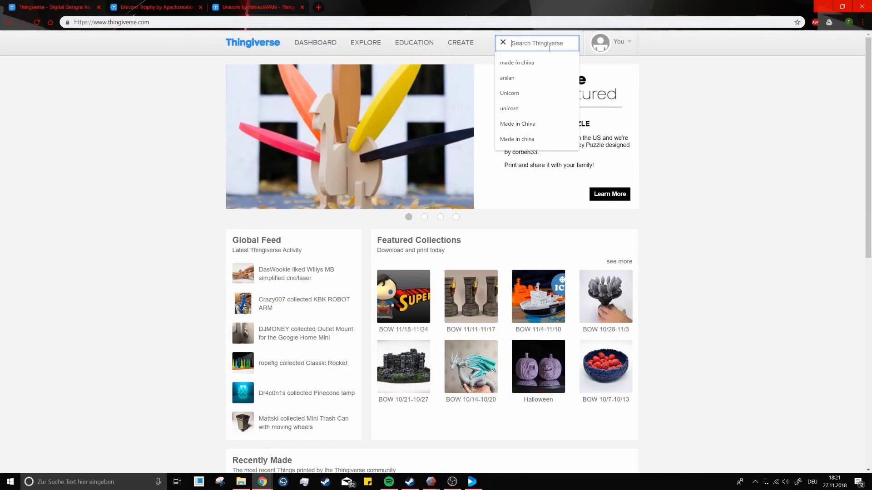
pyautogui.write('unicorn')
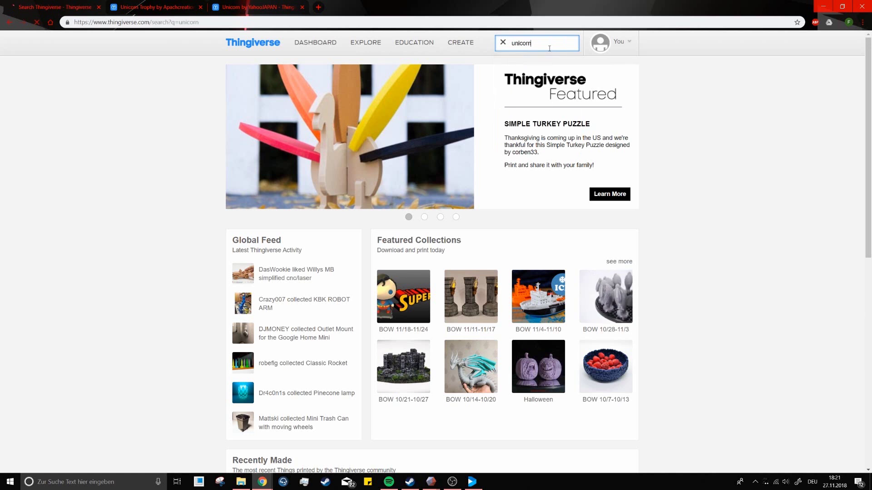
pyautogui.press('Return')
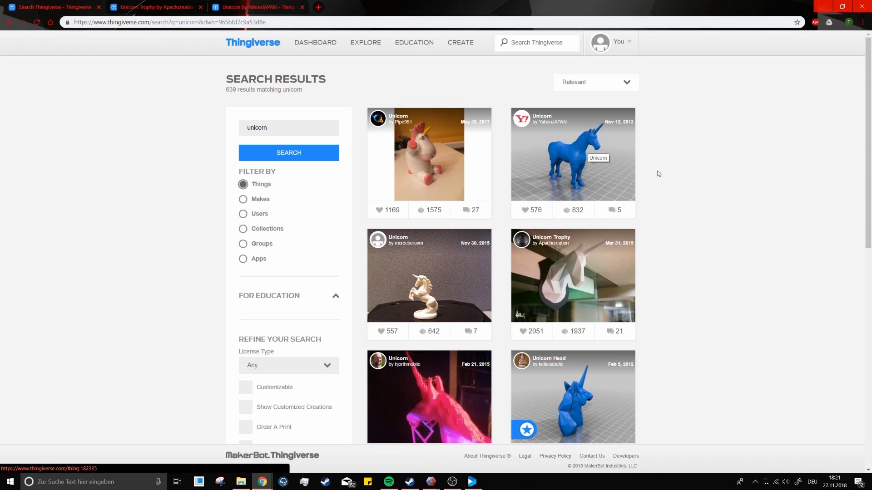
# Browse the unicorn results and open the Unicorn Trophy design page
pyautogui.scroll(-6, 578, 196)
pyautogui.scroll(5, 608, 255)
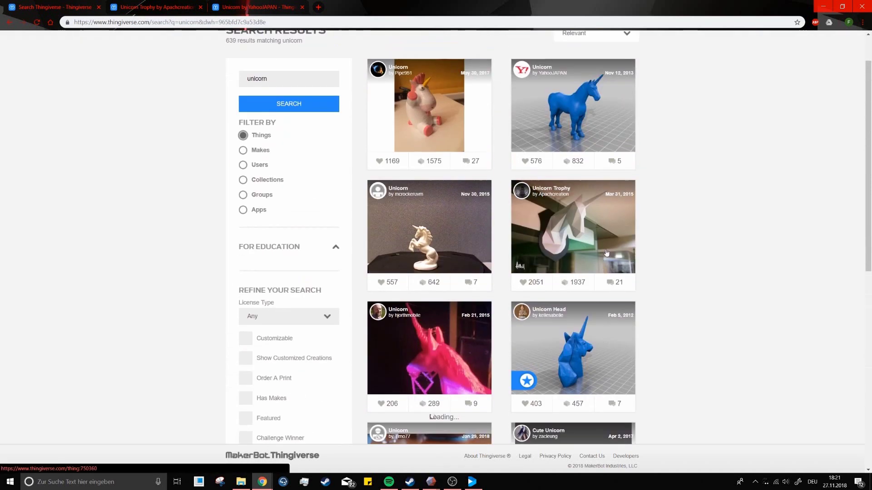
pyautogui.scroll(1, 608, 254)
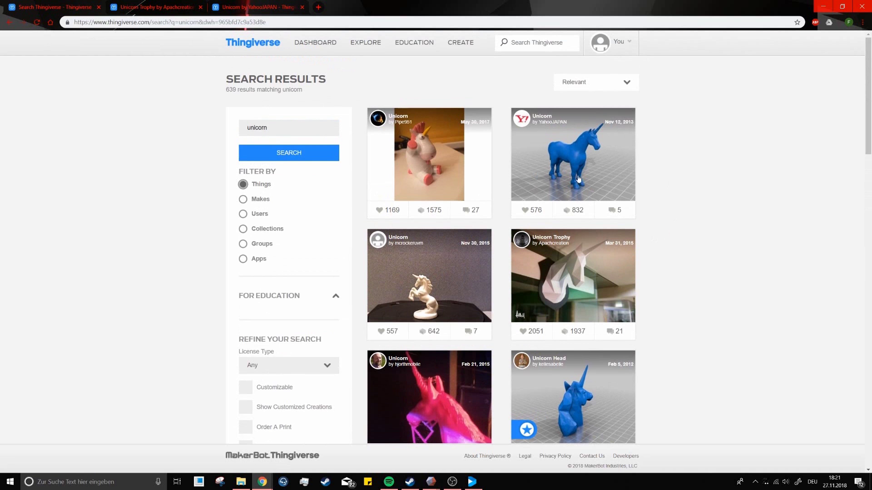
pyautogui.click(277, 6)
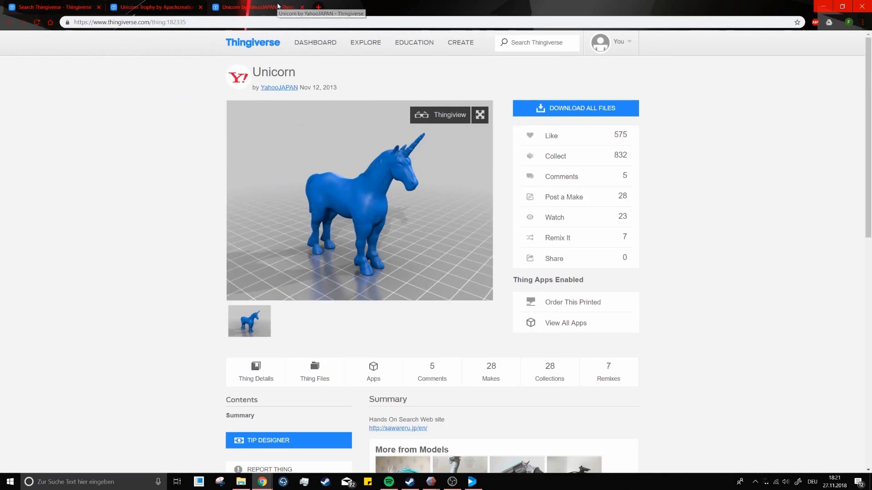
pyautogui.click(146, 6)
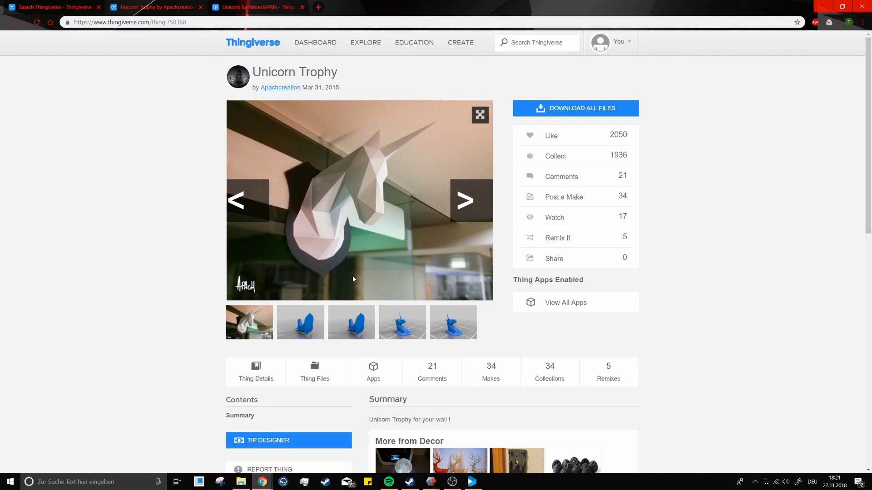
# Plane-cut Unicorn_t.stl just behind the head in Meshmixer, keeping only the head and horn
pyautogui.click(430, 482)
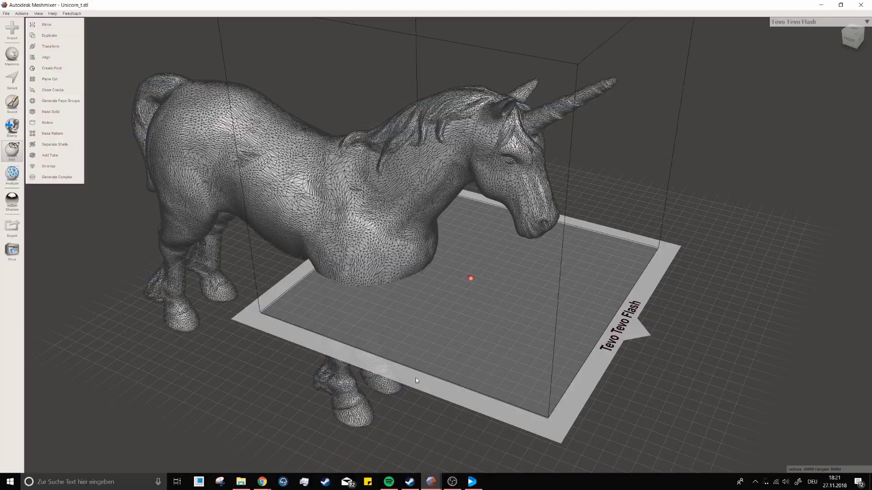
pyautogui.moveTo(403, 352); pyautogui.dragTo(427, 320, button='right')
pyautogui.moveTo(475, 296); pyautogui.dragTo(470, 312, button='right')
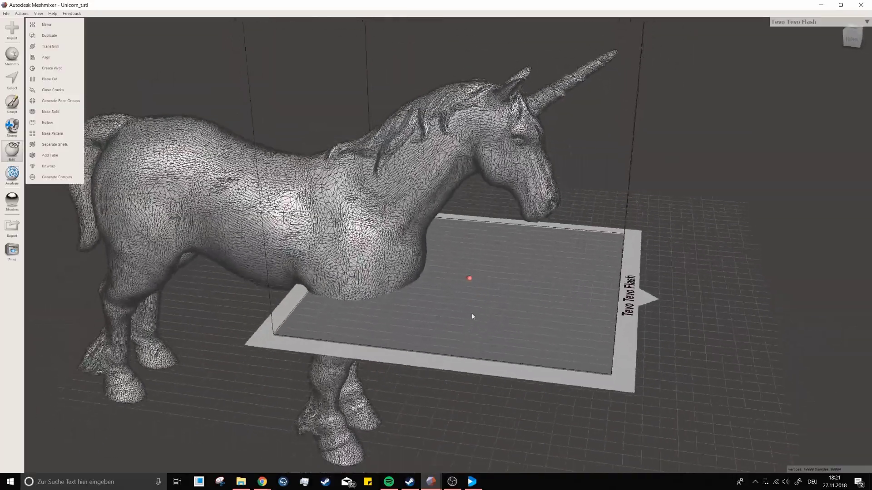
pyautogui.scroll(4, 471, 311)
pyautogui.moveTo(506, 367); pyautogui.dragTo(442, 308, button='right')
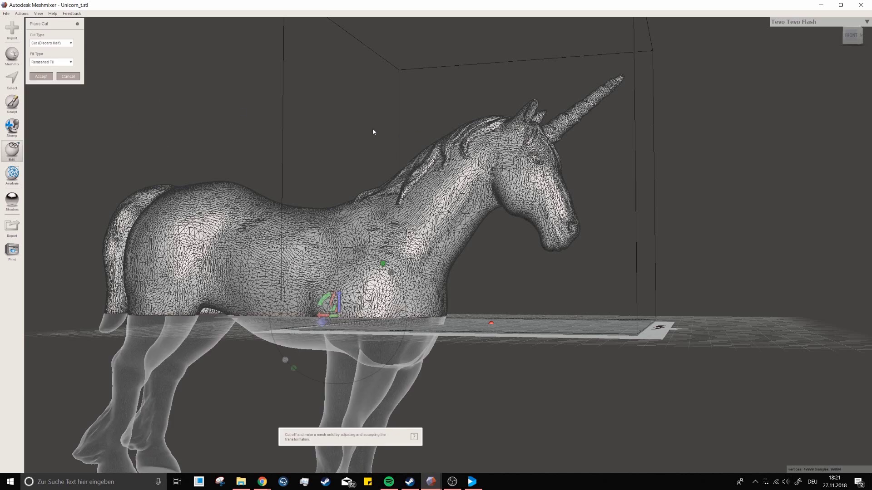
pyautogui.moveTo(377, 129)
pyautogui.mouseDown(button='right')
pyautogui.moveTo(390, 143)
pyautogui.moveTo(394, 135)
pyautogui.mouseUp(button='right')
pyautogui.moveTo(322, 321); pyautogui.dragTo(484, 220)
pyautogui.moveTo(484, 221); pyautogui.dragTo(435, 286, button='right')
pyautogui.moveTo(407, 234); pyautogui.dragTo(442, 207)
pyautogui.moveTo(442, 207); pyautogui.dragTo(436, 227, button='right')
pyautogui.click(42, 77)
pyautogui.moveTo(302, 159); pyautogui.dragTo(272, 172, button='right')
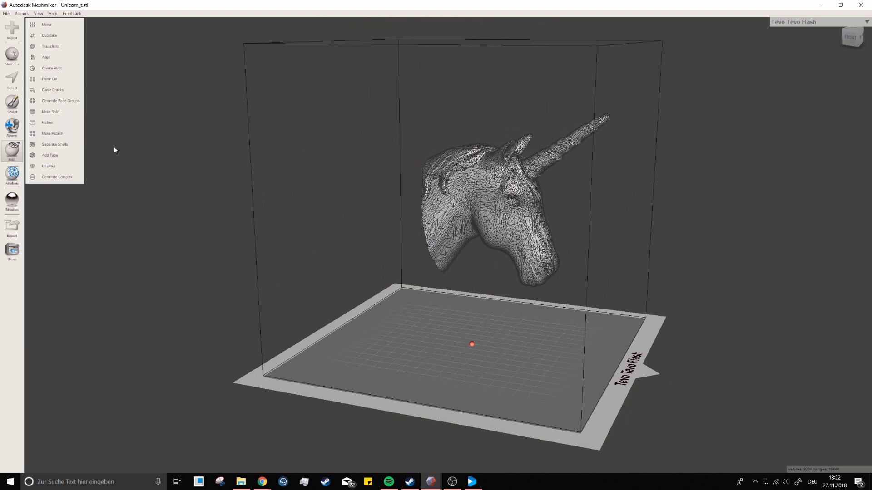
# Reduce the whole head mesh by 98 percent into large low-poly triangles
pyautogui.hotkey('ctrl', 'a')
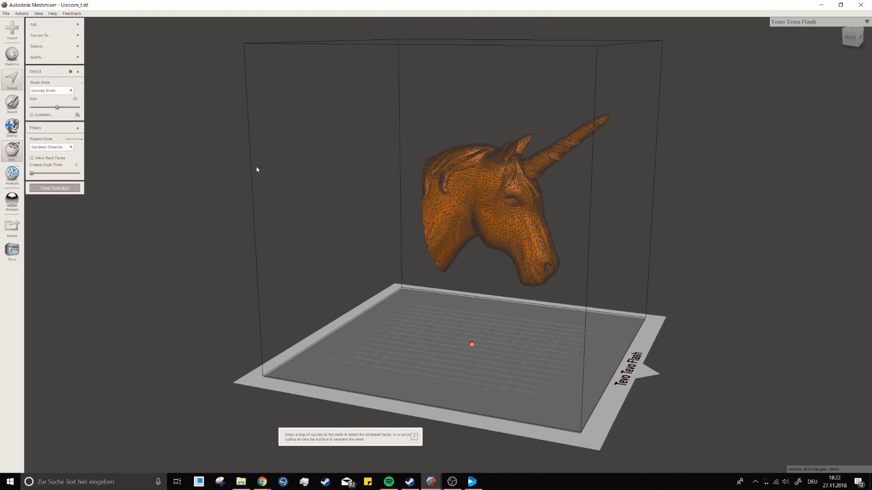
pyautogui.moveTo(77, 28)
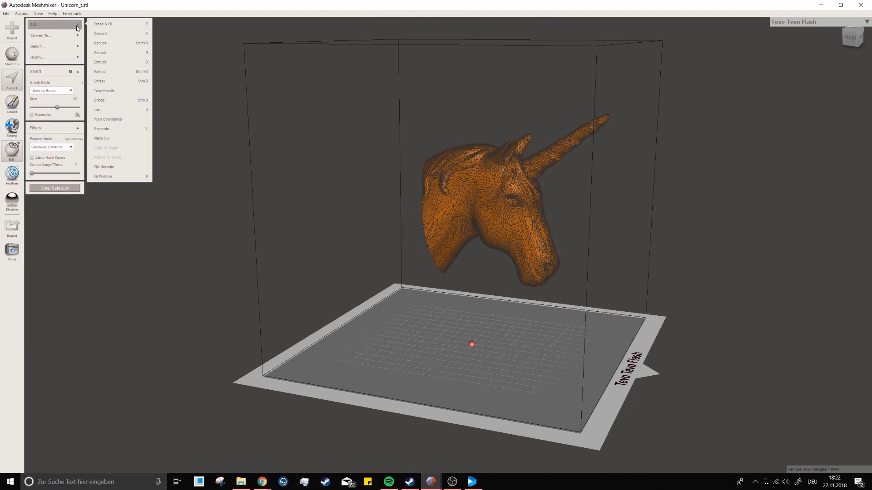
pyautogui.click(117, 43)
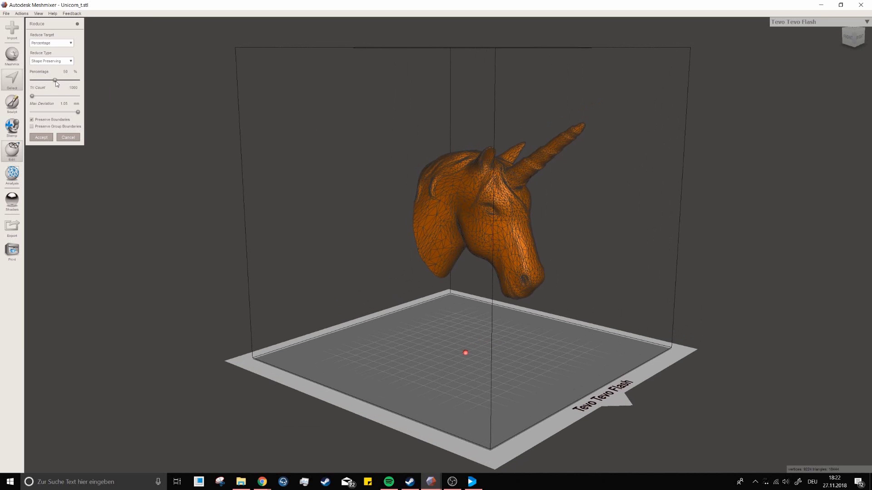
pyautogui.moveTo(68, 84); pyautogui.dragTo(80, 81)
pyautogui.moveTo(313, 193); pyautogui.dragTo(170, 142, button='right')
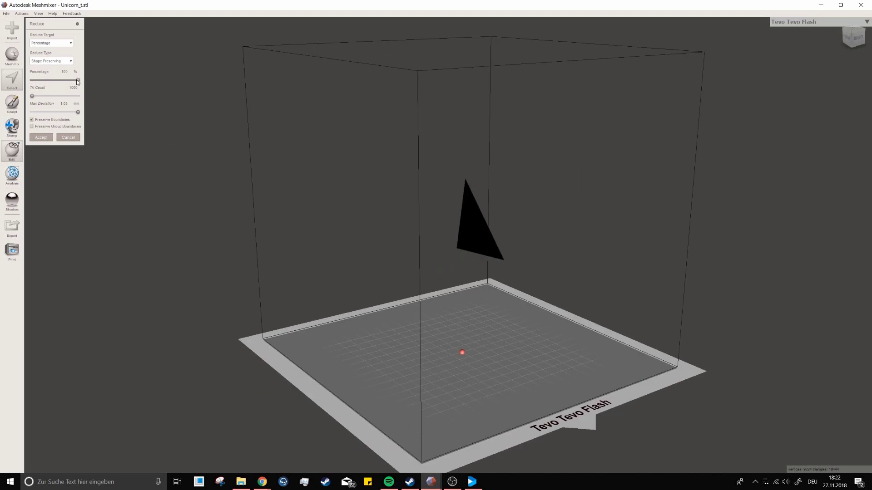
pyautogui.moveTo(77, 81); pyautogui.dragTo(76, 80)
pyautogui.moveTo(218, 162); pyautogui.dragTo(100, 96, button='right')
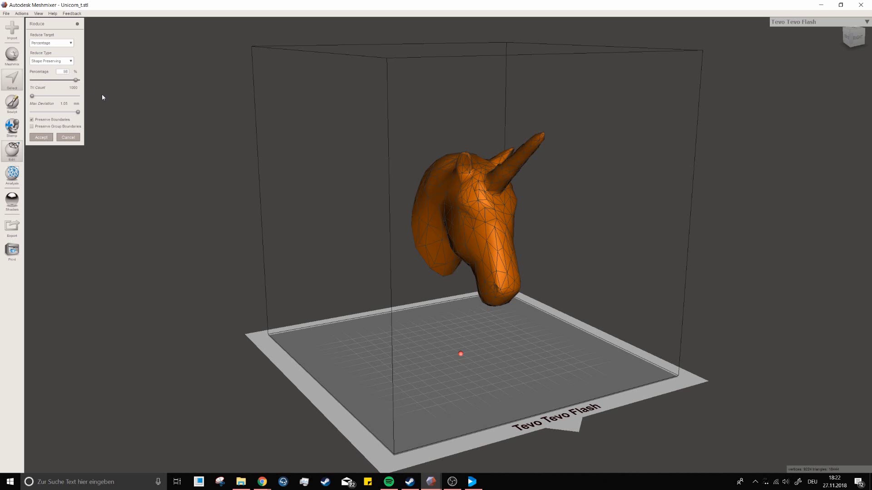
pyautogui.press('Return')
pyautogui.moveTo(337, 245); pyautogui.dragTo(158, 194, button='right')
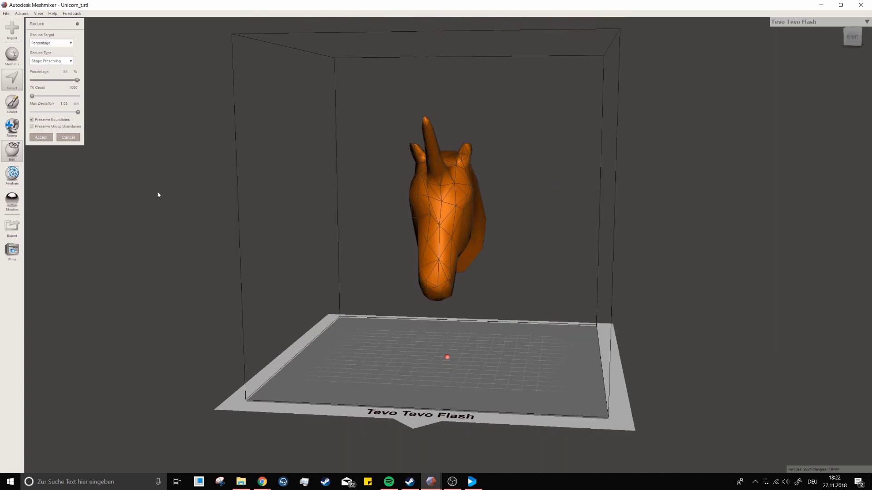
pyautogui.click(41, 137)
pyautogui.moveTo(340, 244); pyautogui.dragTo(525, 311, button='right')
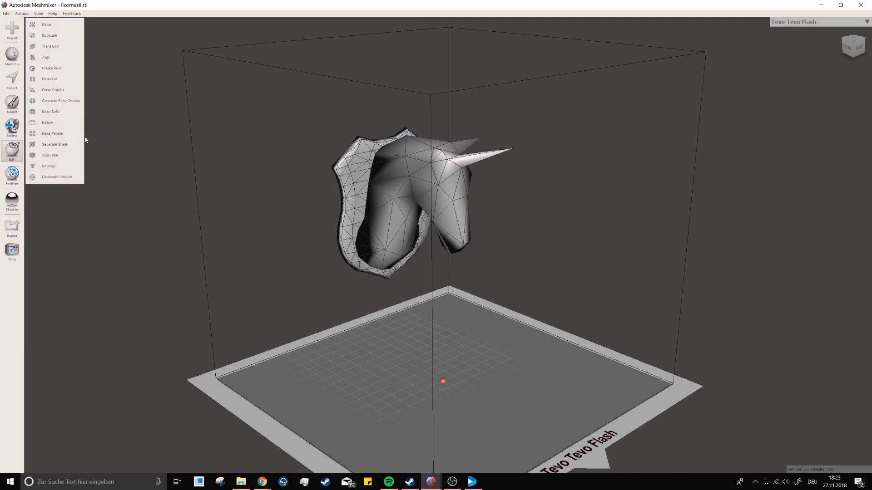
# Start a Make Pattern on the head using the mesh-edges pattern type
pyautogui.click(58, 134)
pyautogui.moveTo(226, 142); pyautogui.dragTo(191, 136, button='right')
pyautogui.click(51, 42)
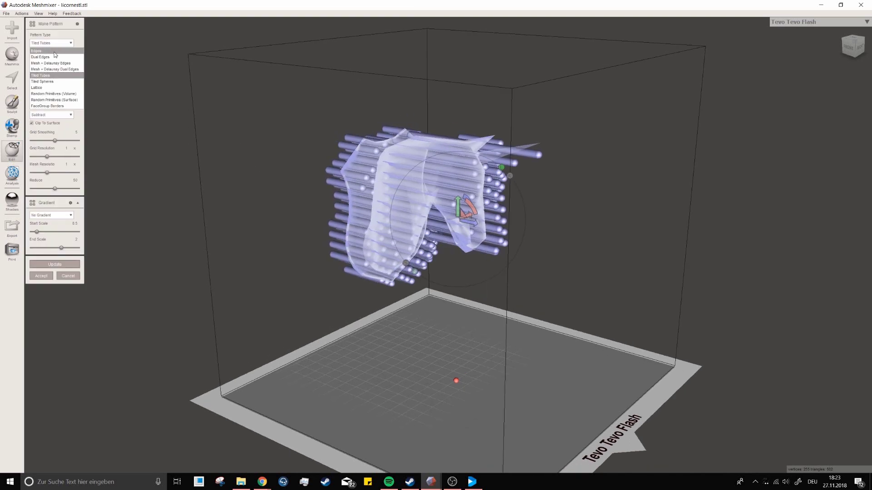
pyautogui.click(41, 50)
pyautogui.moveTo(282, 150); pyautogui.dragTo(315, 197, button='right')
pyautogui.scroll(3, 343, 262)
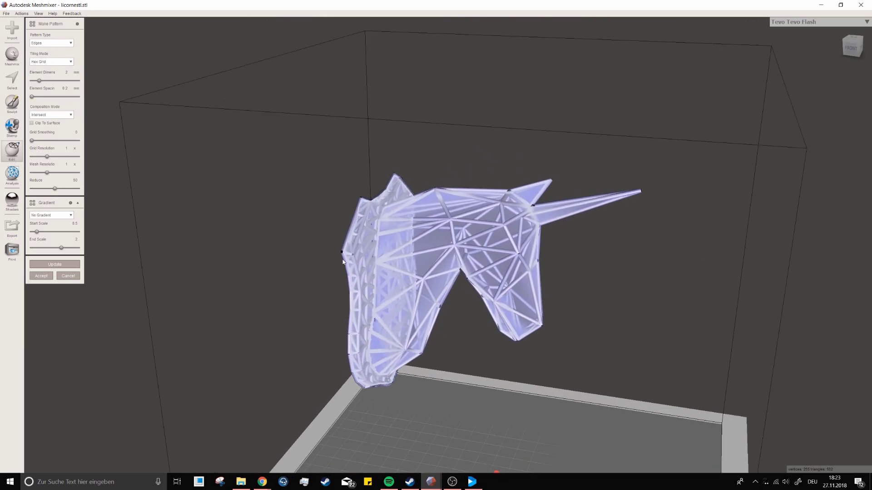
pyautogui.moveTo(343, 262); pyautogui.dragTo(276, 270, button='right')
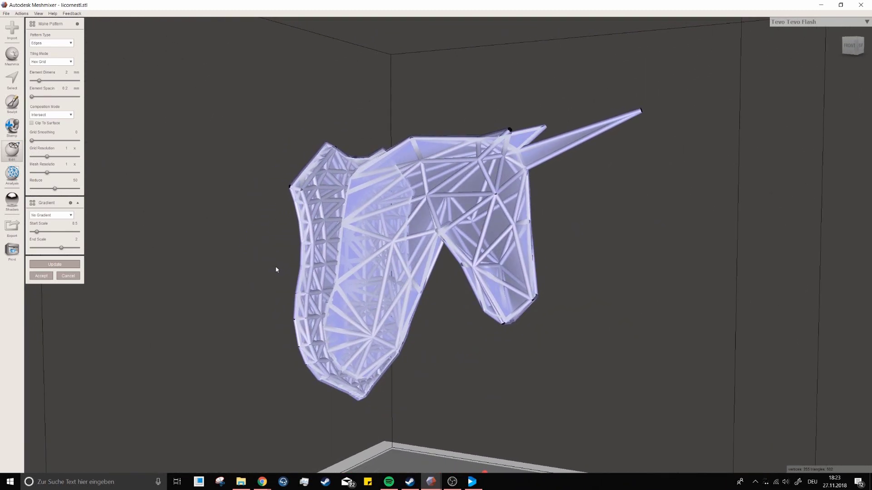
# Apply a Line Gradient running across the model, ending at the horn base
pyautogui.click(71, 216)
pyautogui.click(61, 228)
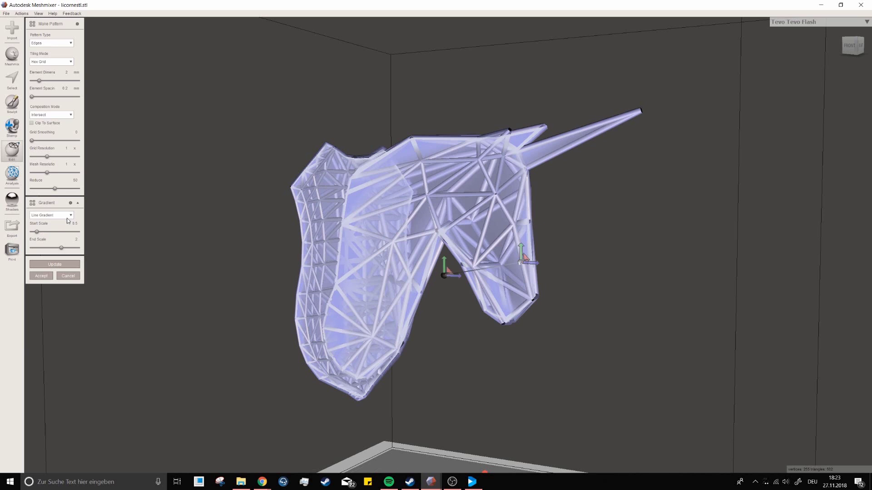
pyautogui.moveTo(200, 214); pyautogui.dragTo(326, 274, button='right')
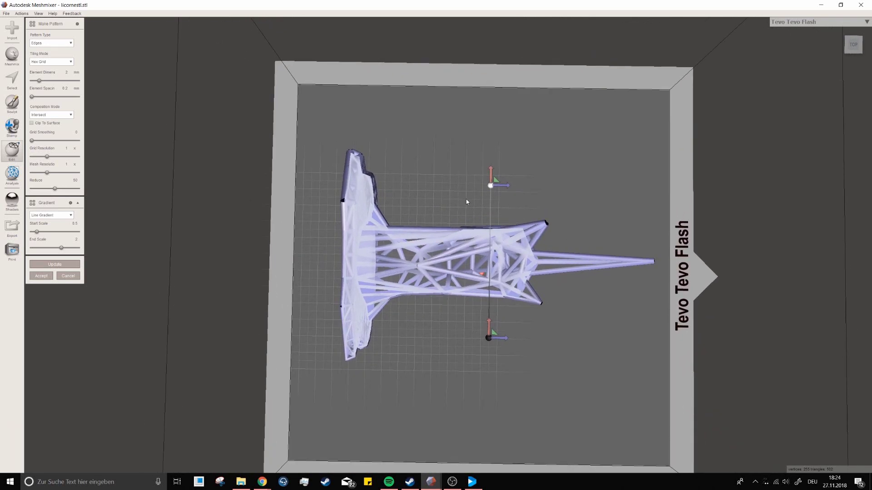
pyautogui.moveTo(495, 178); pyautogui.dragTo(382, 260)
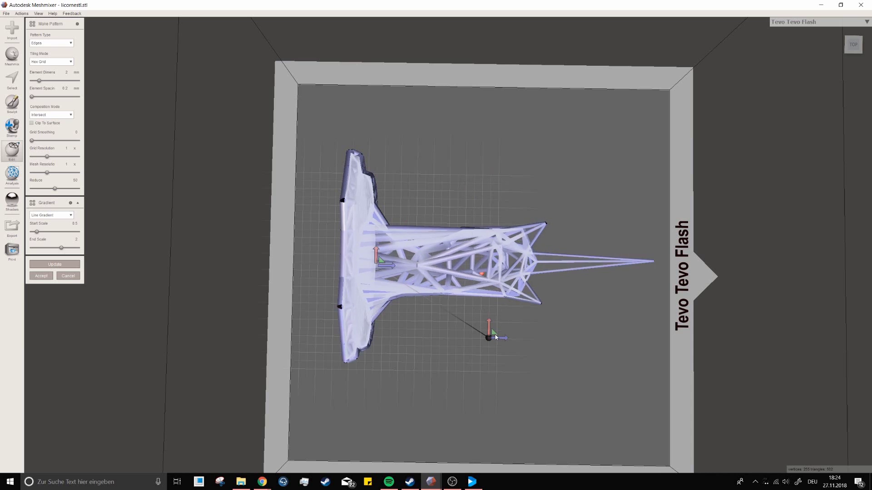
pyautogui.moveTo(489, 337)
pyautogui.mouseDown()
pyautogui.moveTo(495, 302)
pyautogui.moveTo(536, 268)
pyautogui.mouseUp()
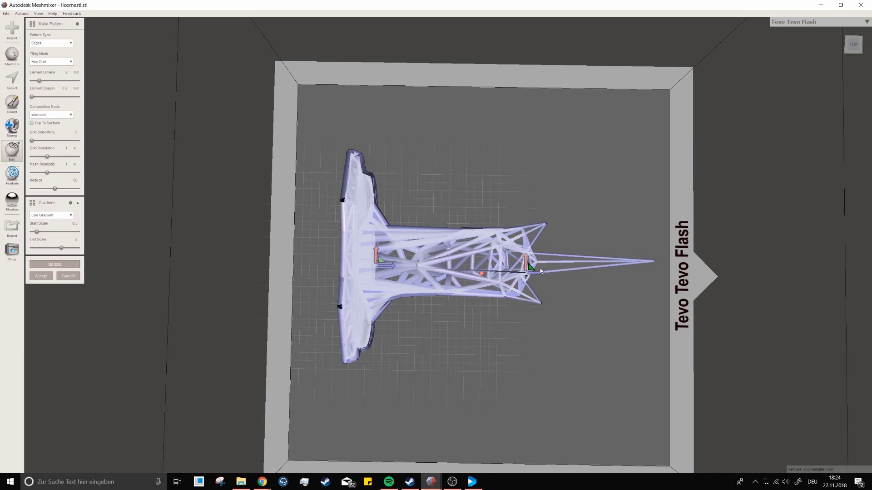
pyautogui.moveTo(505, 310); pyautogui.dragTo(496, 238, button='right')
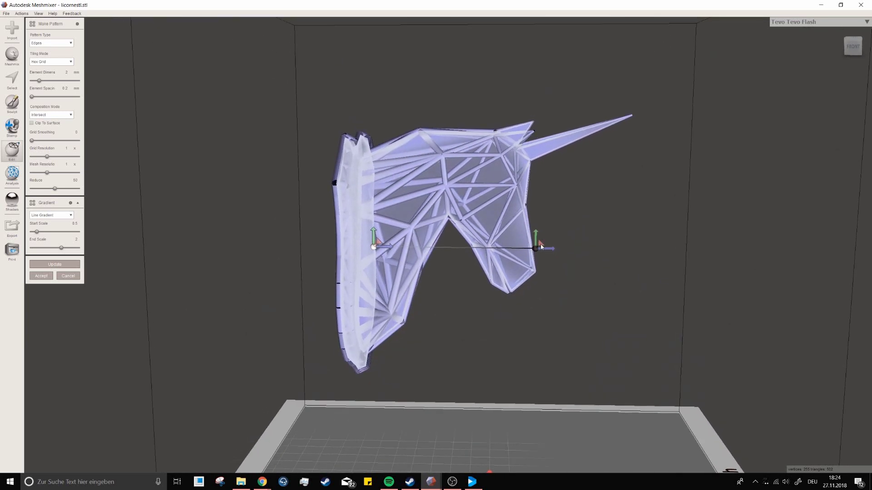
pyautogui.moveTo(532, 199); pyautogui.dragTo(520, 181)
pyautogui.moveTo(520, 181)
pyautogui.mouseDown(button='right')
pyautogui.moveTo(491, 268)
pyautogui.moveTo(421, 286)
pyautogui.mouseUp(button='right')
# Set the gradient's start scale to 0.8 and end scale to 2
pyautogui.scroll(6, 430, 290)
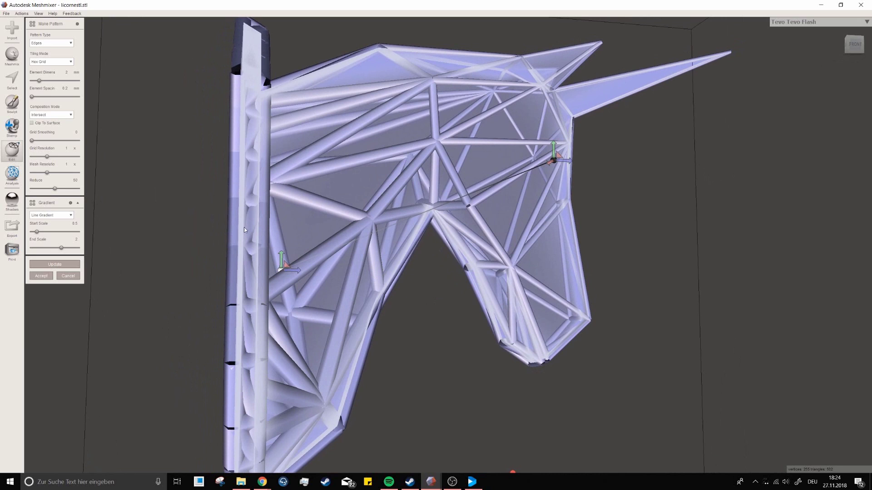
pyautogui.moveTo(317, 241); pyautogui.dragTo(299, 281, button='right')
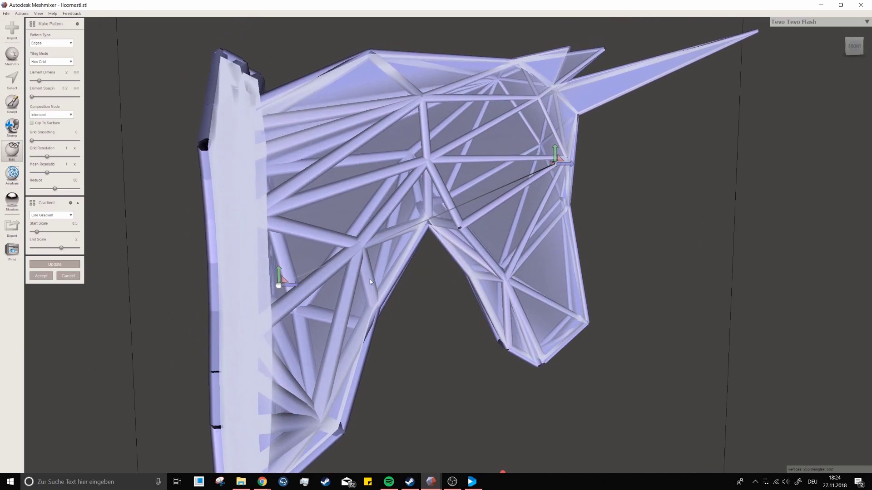
pyautogui.moveTo(375, 288); pyautogui.dragTo(519, 188, button='right')
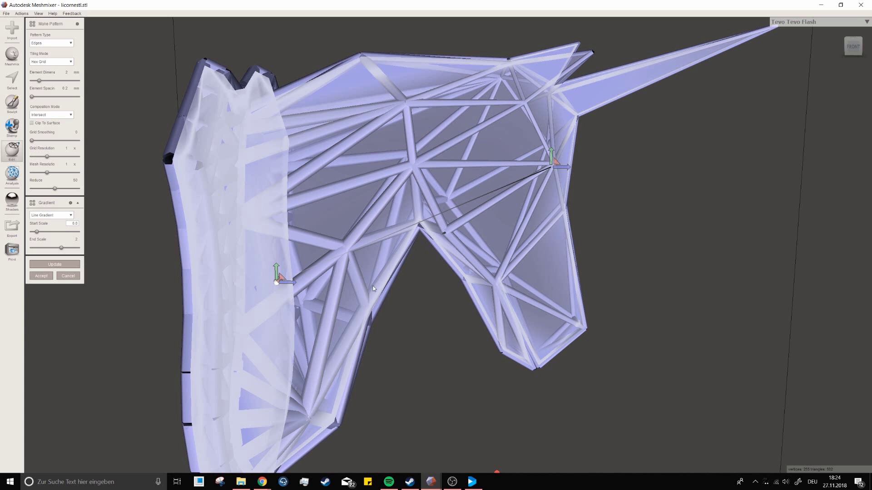
pyautogui.press('Return')
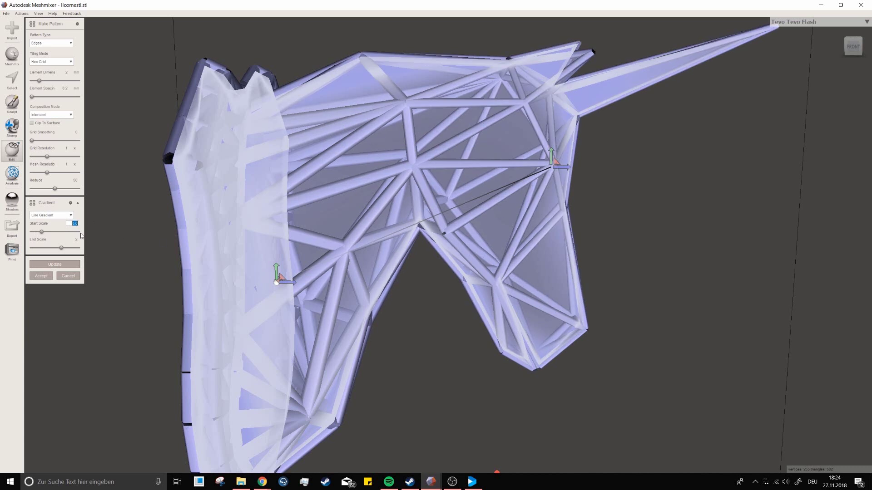
pyautogui.moveTo(353, 248); pyautogui.dragTo(104, 236, button='right')
# Accept the edge pattern to generate the lattice mesh as a separate object
pyautogui.click(46, 278)
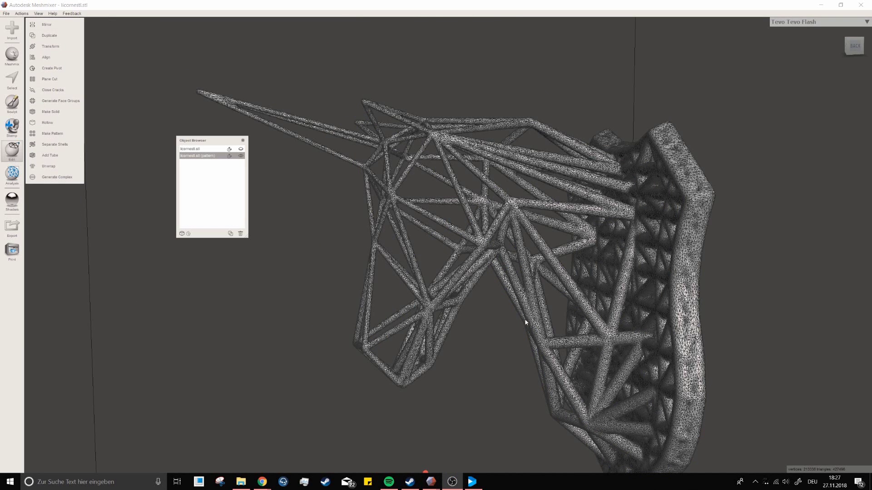
pyautogui.moveTo(513, 324); pyautogui.dragTo(702, 318, button='right')
pyautogui.moveTo(459, 301); pyautogui.dragTo(488, 311, button='right')
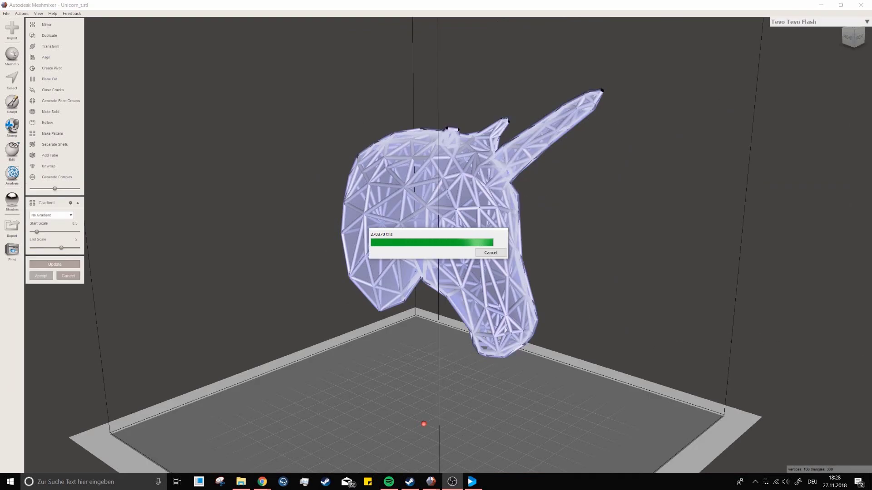
# Inspect the pattern mesh in the licornestl.stl Meshmixer window
pyautogui.moveTo(431, 481)
pyautogui.click(391, 440)
pyautogui.moveTo(451, 377); pyautogui.dragTo(539, 272, button='right')
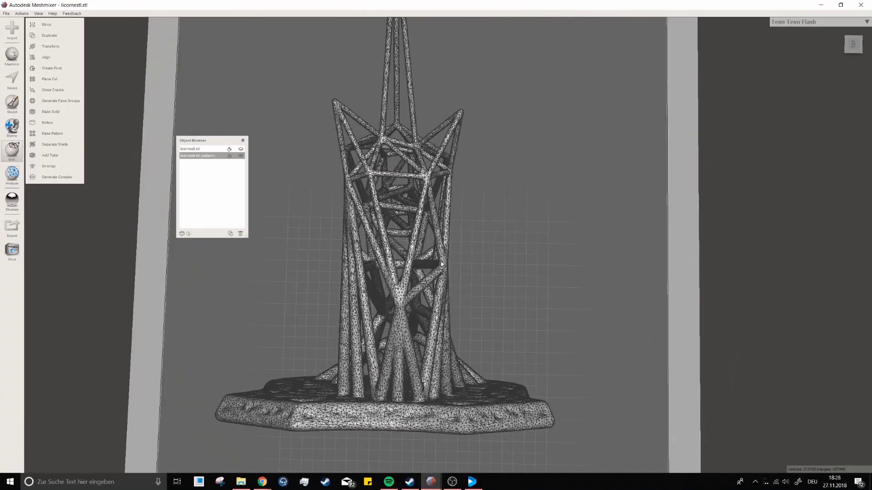
pyautogui.moveTo(429, 290); pyautogui.dragTo(472, 449, button='right')
# Inspect the finished lattice head, horn and neck in the Unicorn_t.stl window
pyautogui.click(477, 449)
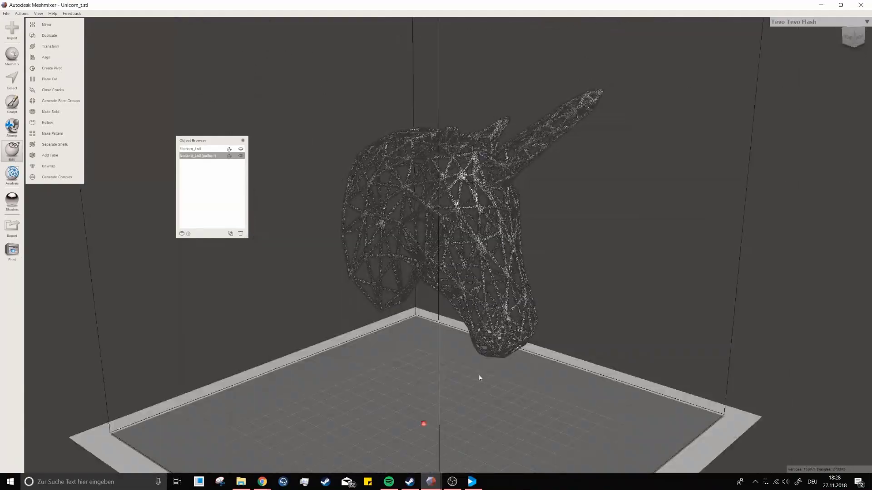
pyautogui.scroll(6, 522, 295)
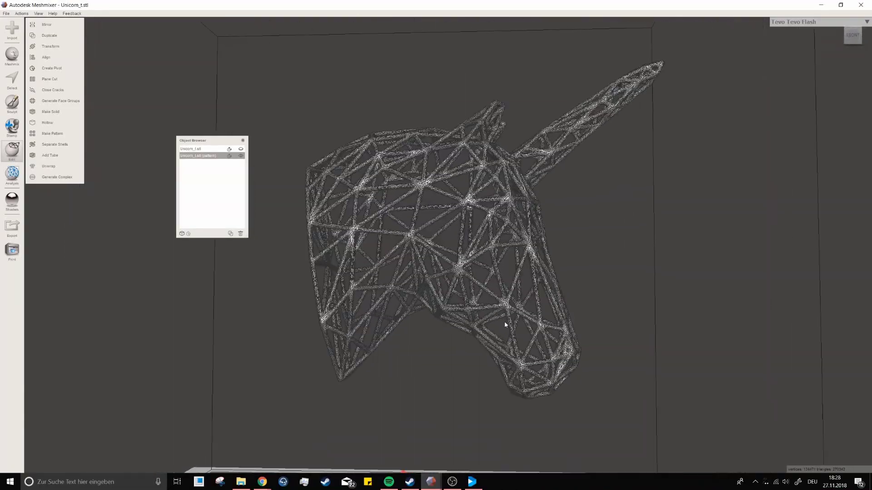
pyautogui.moveTo(597, 305); pyautogui.dragTo(418, 289, button='right')
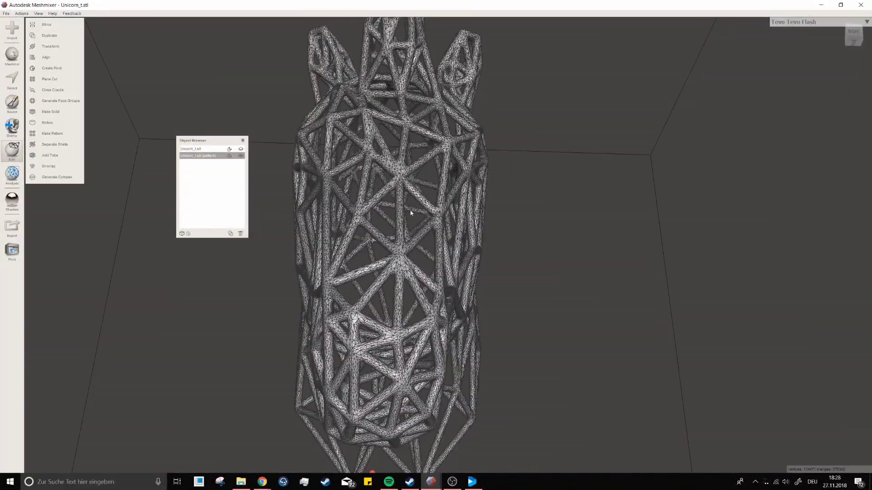
pyautogui.moveTo(410, 200); pyautogui.dragTo(647, 302, button='right')
pyautogui.scroll(5, 485, 295)
pyautogui.moveTo(415, 261); pyautogui.dragTo(494, 248, button='right')
pyautogui.scroll(5, 446, 307)
pyautogui.scroll(-3, 446, 306)
pyautogui.scroll(-3, 418, 237)
pyautogui.scroll(-3, 488, 245)
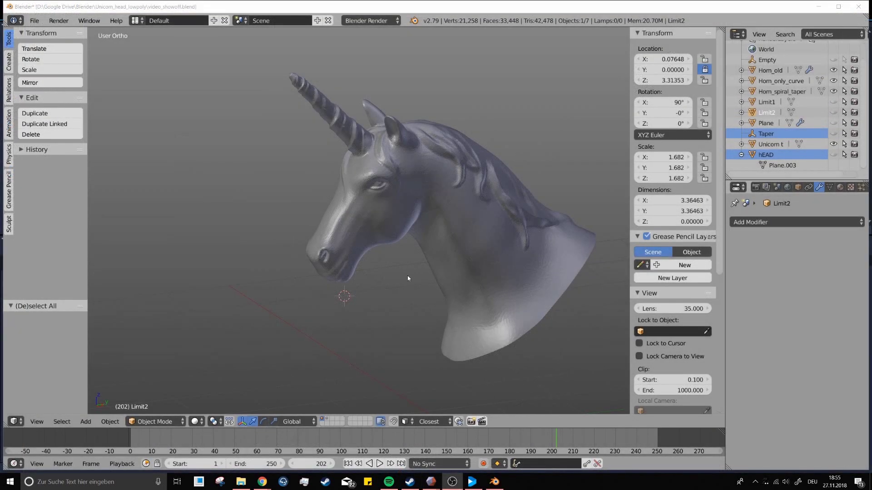
# Add a plane mesh and move it below the unicorn's head
pyautogui.moveTo(407, 279)
pyautogui.mouseDown(button='middle')
pyautogui.moveTo(389, 292)
pyautogui.moveTo(389, 273)
pyautogui.moveTo(415, 273)
pyautogui.moveTo(404, 282)
pyautogui.moveTo(395, 263)
pyautogui.moveTo(520, 261)
pyautogui.moveTo(407, 264)
pyautogui.moveTo(437, 269)
pyautogui.moveTo(392, 267)
pyautogui.moveTo(378, 284)
pyautogui.mouseUp(button='middle')
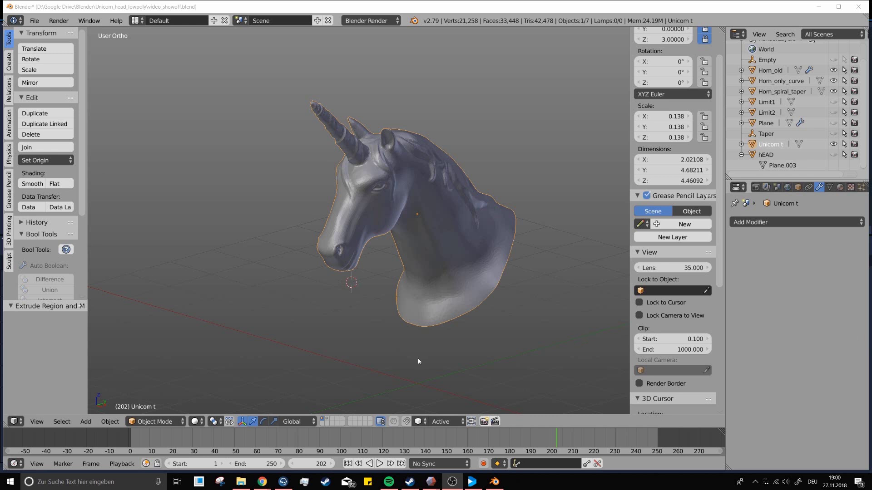
pyautogui.moveTo(418, 359); pyautogui.dragTo(383, 334, button='middle')
pyautogui.hotkey('shift', 'a')
pyautogui.moveTo(388, 328)
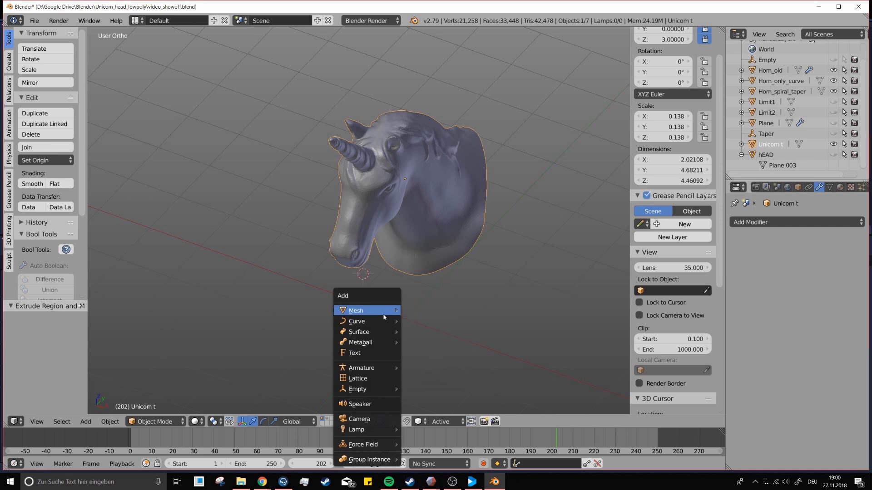
pyautogui.click(424, 310)
pyautogui.moveTo(423, 313); pyautogui.dragTo(435, 349, button='middle')
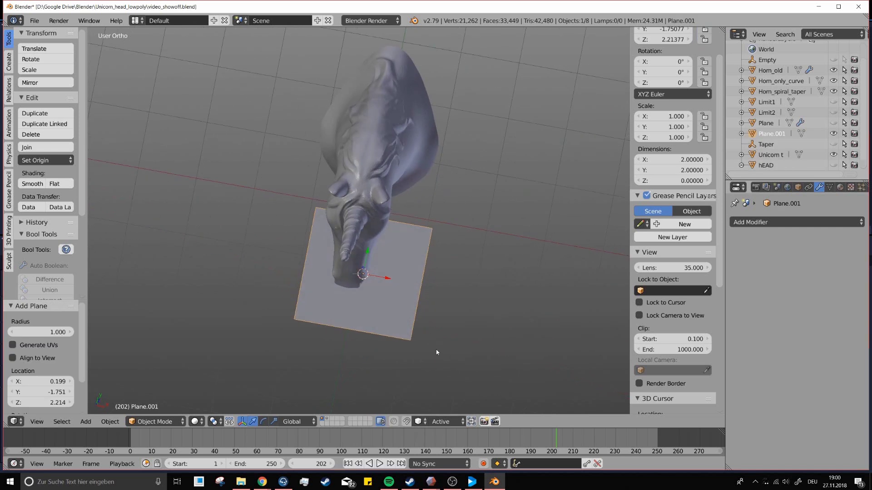
pyautogui.press('g')
pyautogui.click(483, 321)
pyautogui.moveTo(482, 321); pyautogui.dragTo(439, 285, button='middle')
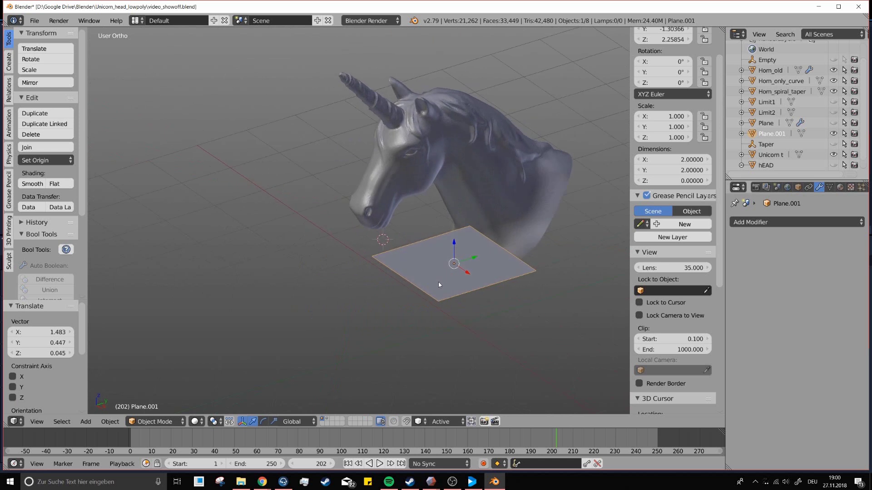
# In Edit Mode, select the plane's top vertex and set snapping to Face with Closest target
pyautogui.click(173, 420)
pyautogui.click(159, 398)
pyautogui.scroll(3, 405, 263)
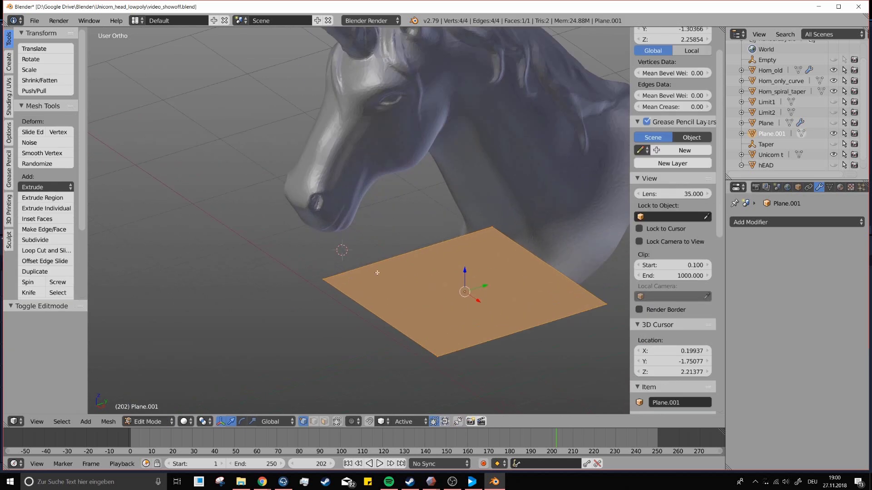
pyautogui.scroll(-4, 485, 236)
pyautogui.moveTo(485, 236); pyautogui.dragTo(400, 277, button='middle')
pyautogui.scroll(2, 400, 277)
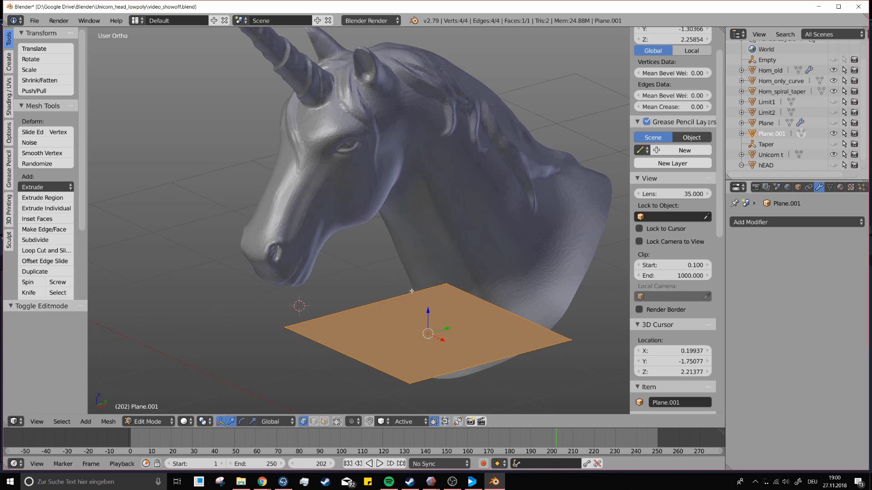
pyautogui.rightClick(448, 282)
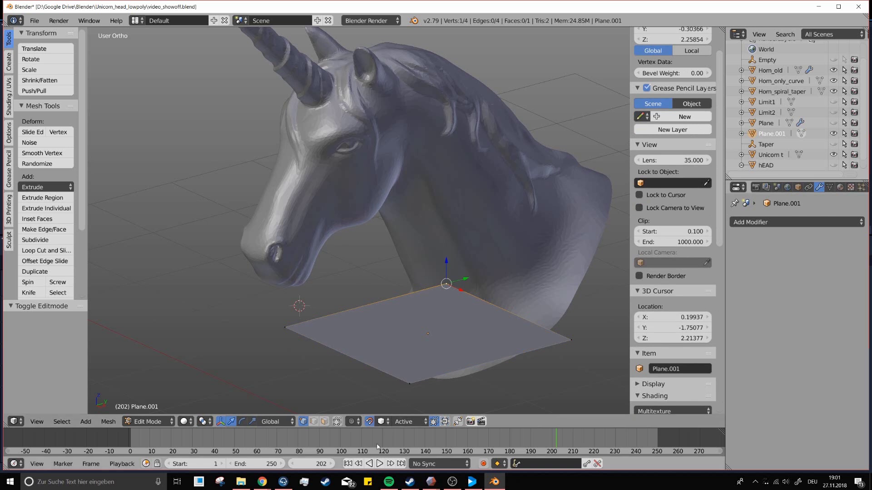
pyautogui.click(381, 421)
pyautogui.click(401, 372)
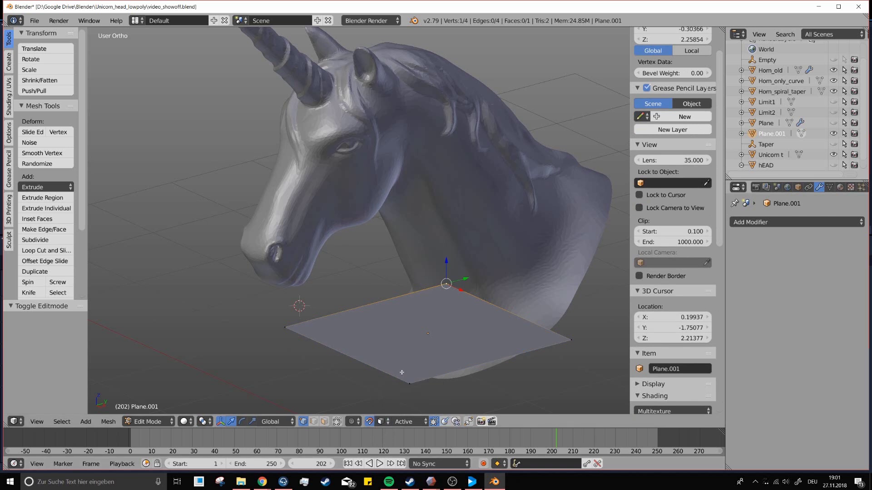
pyautogui.click(418, 422)
pyautogui.click(419, 409)
# Snap the plane's corner vertices onto the head to frame the eye
pyautogui.press('g')
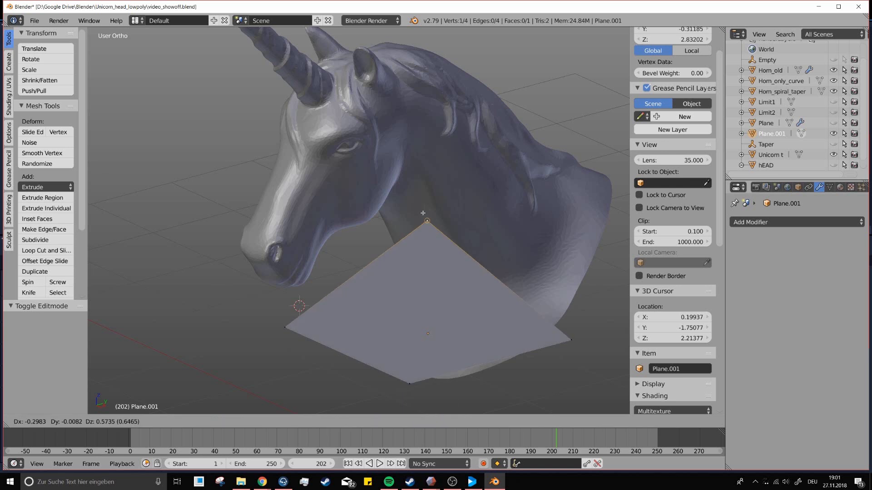
pyautogui.click(294, 318)
pyautogui.press('g')
pyautogui.click(336, 140)
pyautogui.moveTo(336, 141); pyautogui.dragTo(352, 242, button='middle')
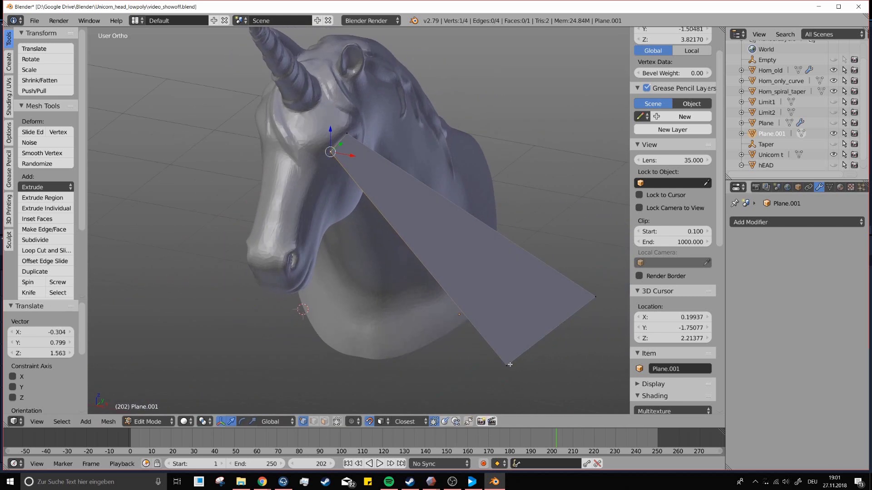
pyautogui.moveTo(510, 365); pyautogui.dragTo(346, 154, button='right')
pyautogui.scroll(4, 596, 296)
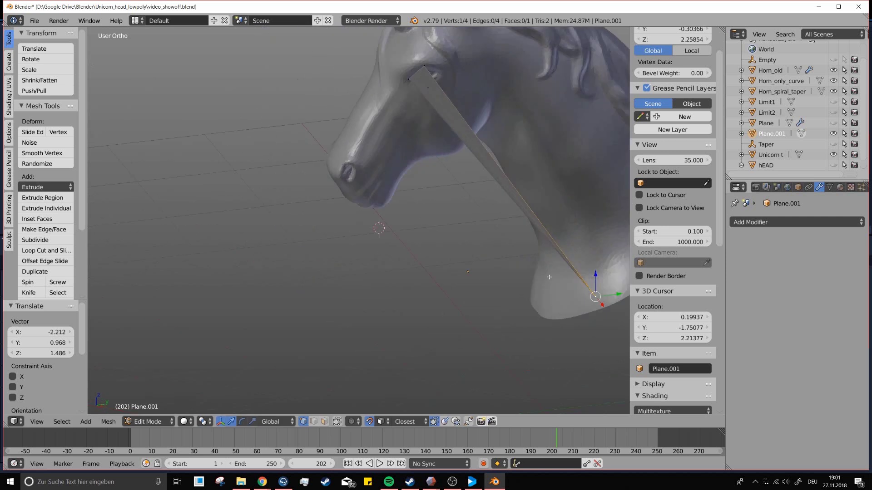
pyautogui.press('g')
pyautogui.click(453, 67)
pyautogui.moveTo(453, 67); pyautogui.dragTo(409, 163, button='middle')
pyautogui.scroll(5, 381, 175)
# Nudge the plane's top vertex into place and select the whole eye plane
pyautogui.rightClick(346, 131)
pyautogui.press('g')
pyautogui.click(347, 129)
pyautogui.press('g')
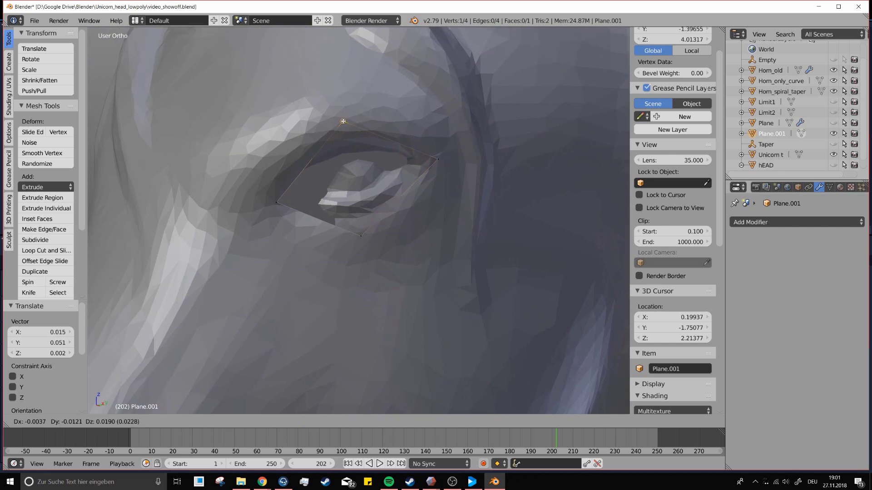
pyautogui.click(342, 121)
pyautogui.press('a')
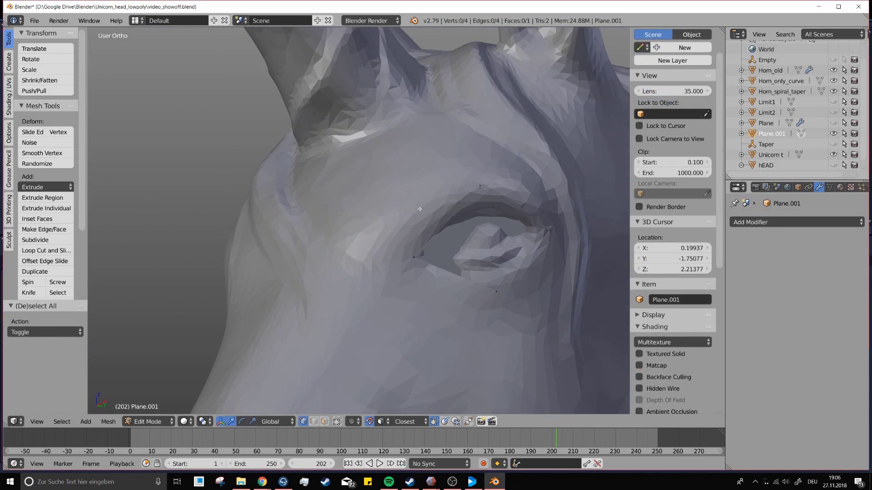
pyautogui.press('a')
pyautogui.moveTo(408, 207); pyautogui.dragTo(350, 248, button='middle')
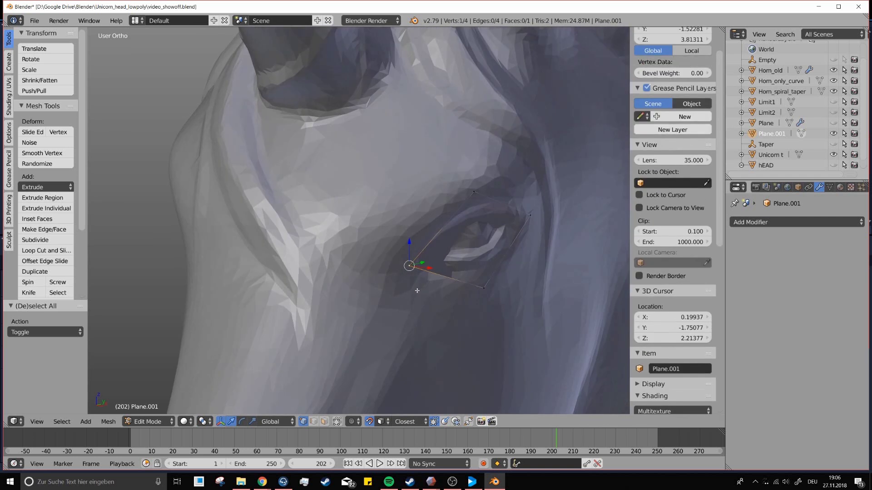
# Extrude two new vertices beside and above the eye
pyautogui.press('e')
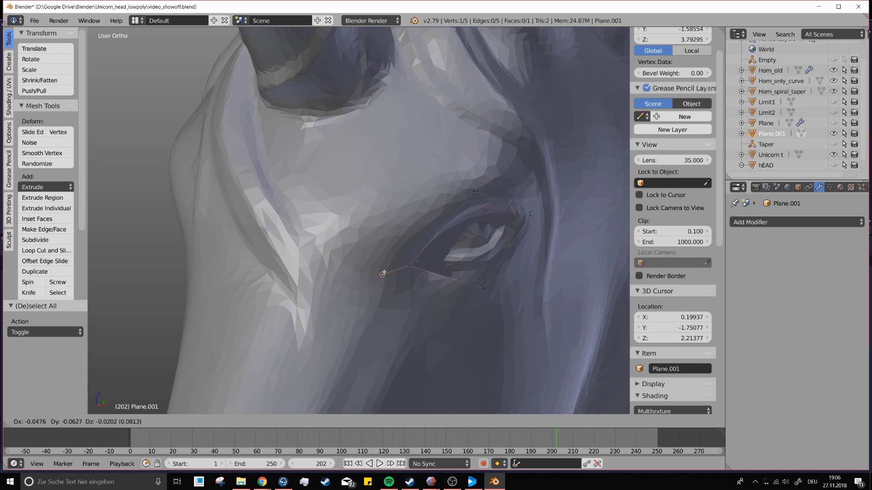
pyautogui.click(363, 251)
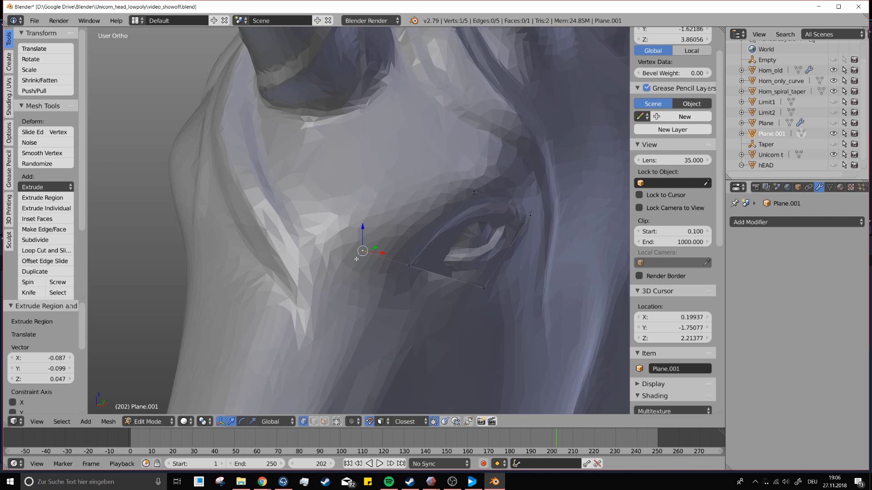
pyautogui.press('g')
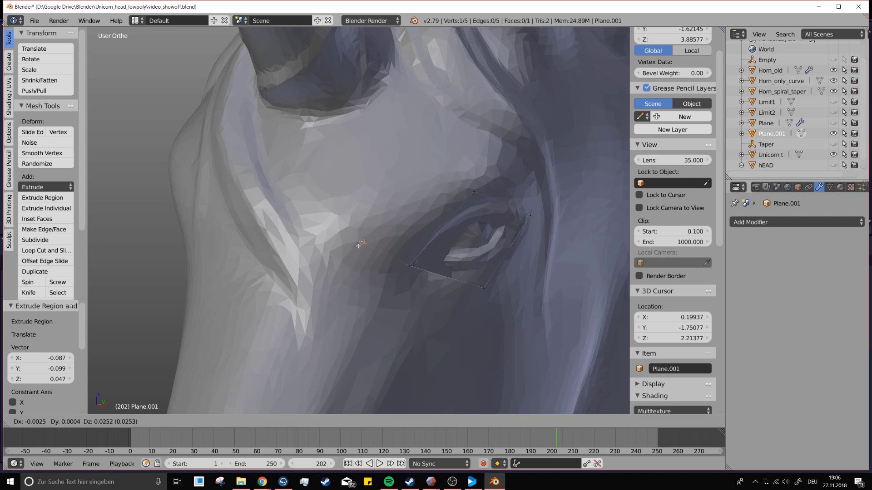
pyautogui.click(365, 243)
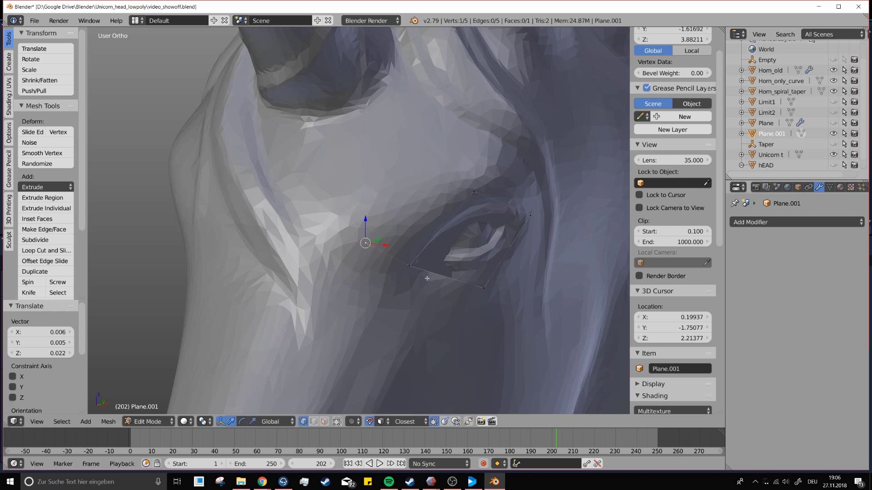
pyautogui.press('e')
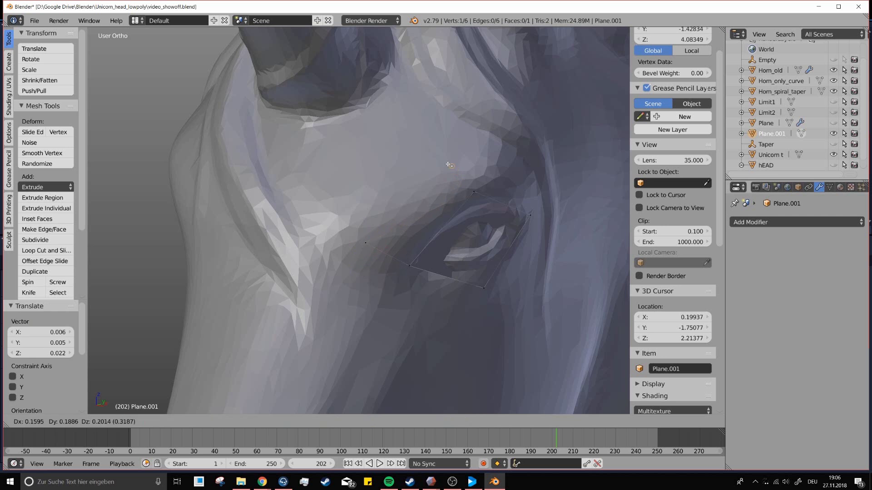
pyautogui.click(424, 170)
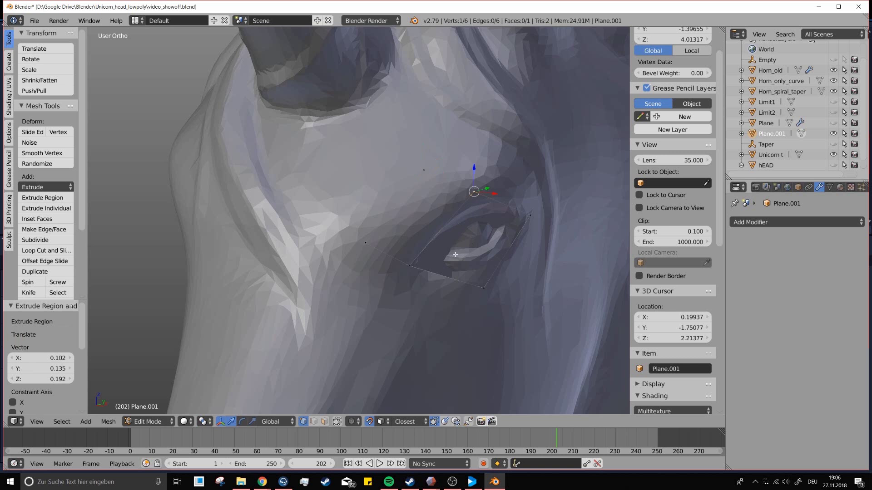
# Fill a face between the selected eye vertices and hide Unicorn t
pyautogui.keyDown('shift'); pyautogui.rightClick(409, 266); pyautogui.keyUp('shift')
pyautogui.keyDown('shift'); pyautogui.rightClick(366, 243); pyautogui.keyUp('shift')
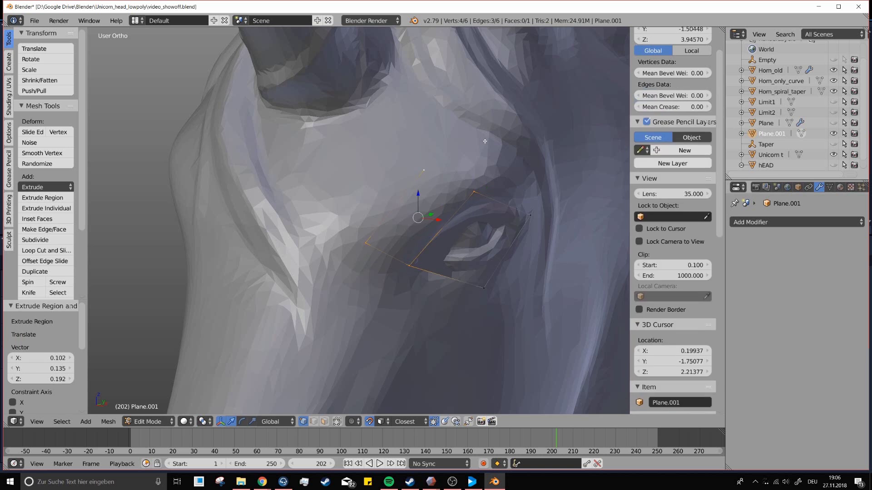
pyautogui.press('f')
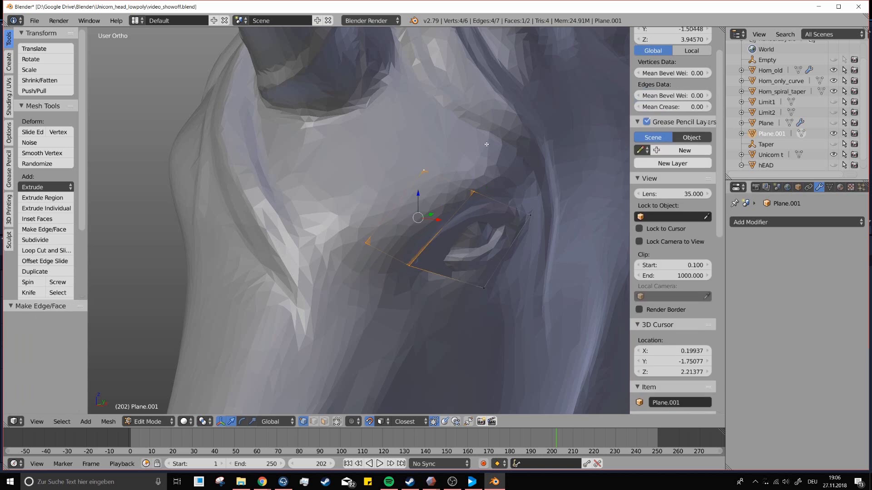
pyautogui.click(834, 154)
pyautogui.moveTo(431, 254); pyautogui.dragTo(436, 272, button='middle')
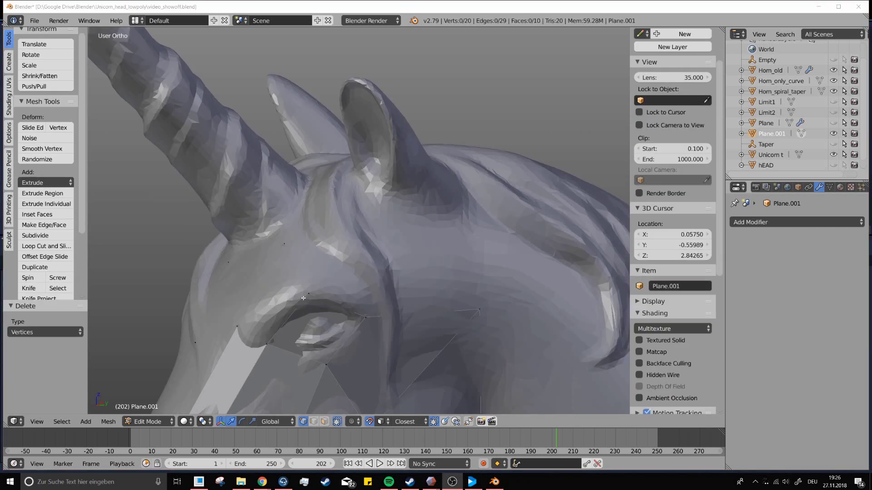
# Extrude two new vertices from the eye across the cheek and connect them to the existing mesh
pyautogui.rightClick(303, 298)
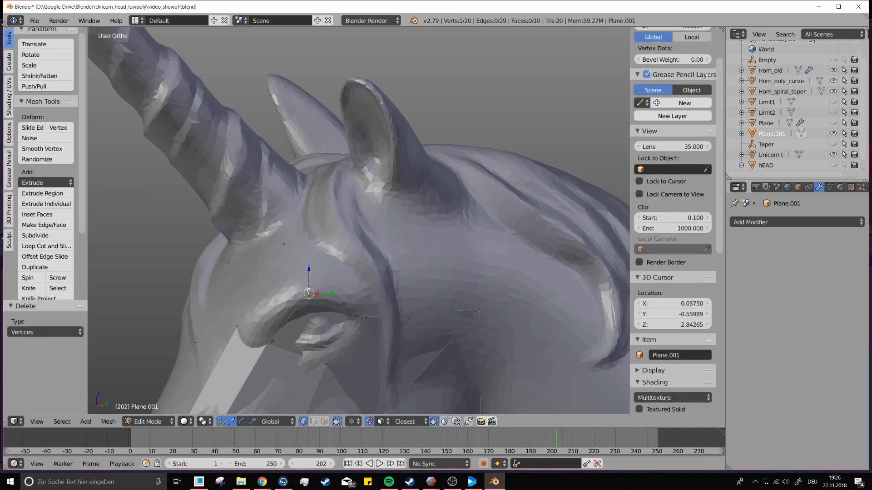
pyautogui.moveTo(304, 298); pyautogui.dragTo(386, 246, button='middle')
pyautogui.press('e')
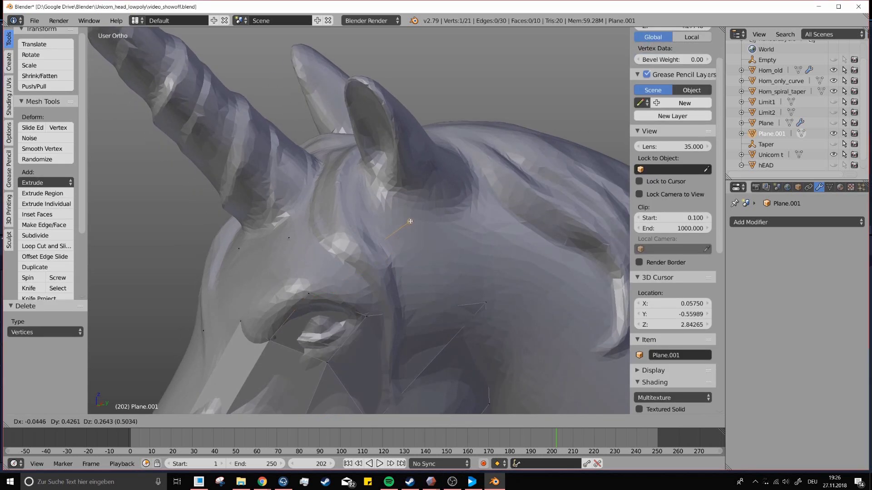
pyautogui.click(410, 221)
pyautogui.press('e')
pyautogui.click(463, 263)
pyautogui.rightClick(354, 319)
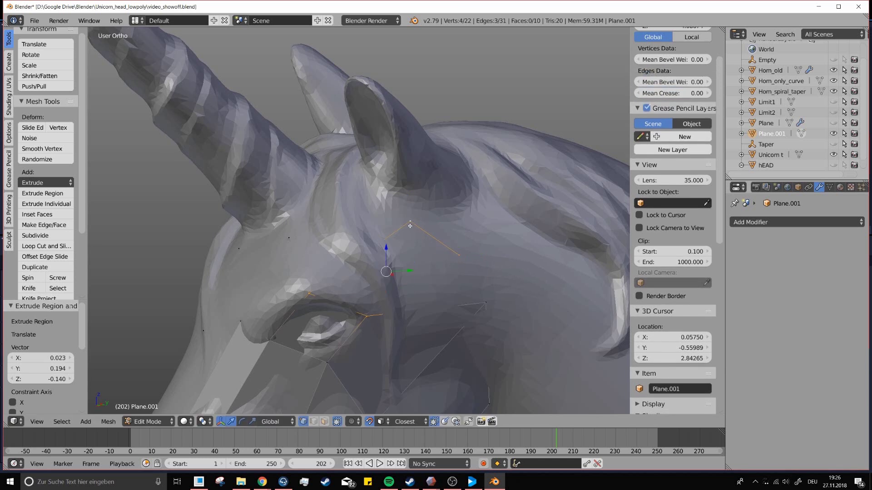
pyautogui.press('f')
pyautogui.rightClick(463, 257)
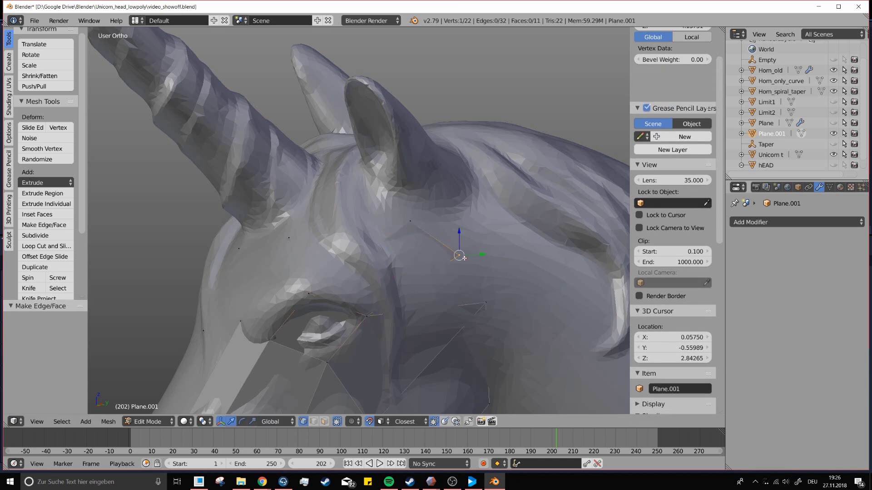
pyautogui.keyDown('shift'); pyautogui.rightClick(363, 316); pyautogui.keyUp('shift')
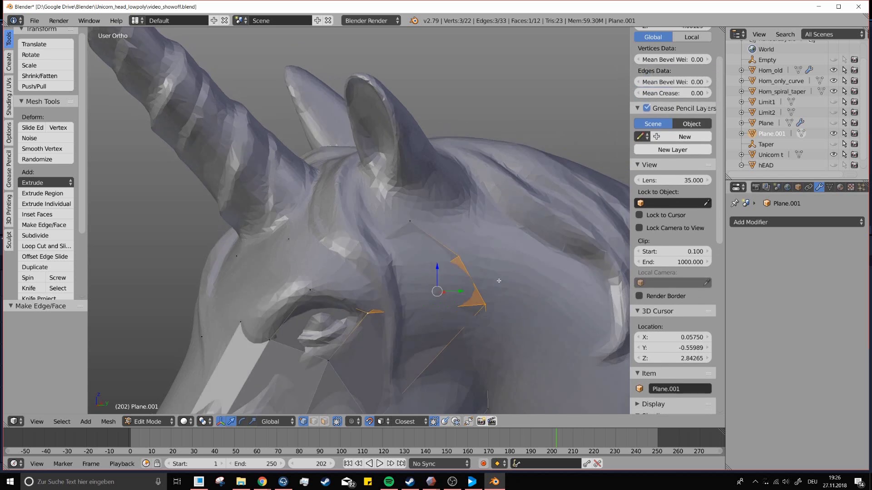
# Briefly hide the unicorn mesh to inspect the faces, then reposition the top cheek vertex
pyautogui.click(834, 155)
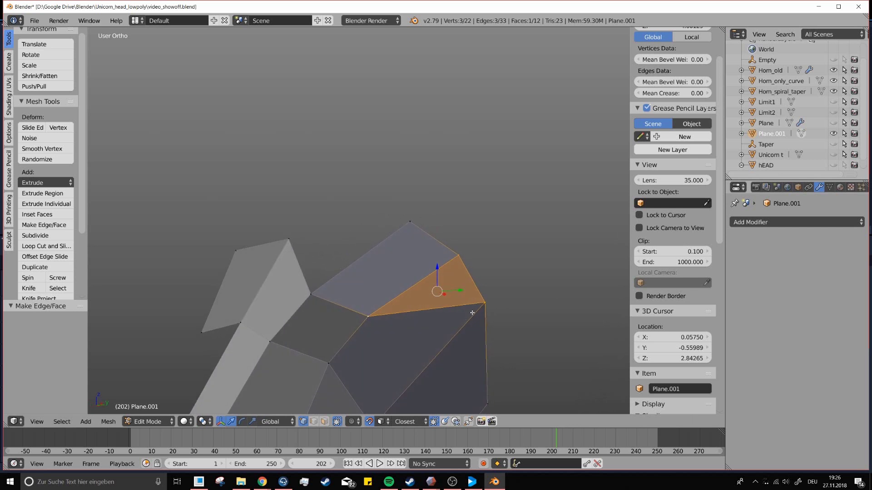
pyautogui.click(834, 155)
pyautogui.rightClick(417, 218)
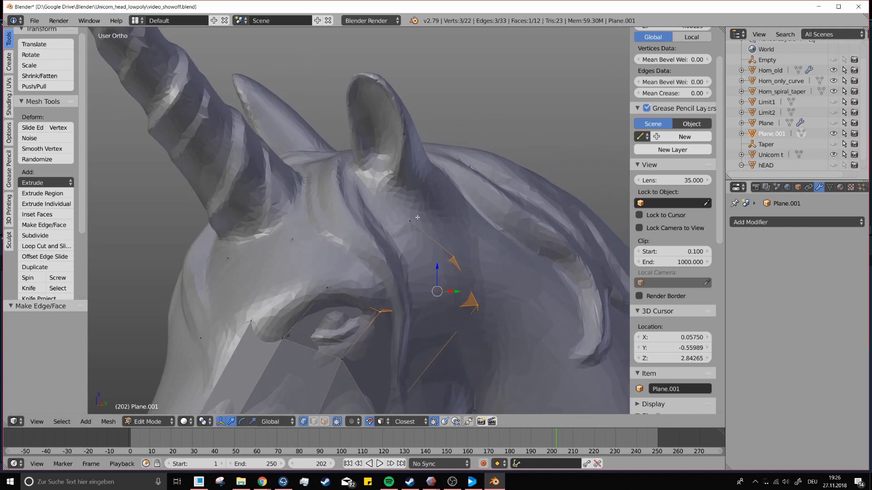
pyautogui.press('g')
pyautogui.click(404, 194)
# Extrude five vertices up and around the ear edge down to its base
pyautogui.moveTo(404, 194); pyautogui.dragTo(419, 265, button='middle')
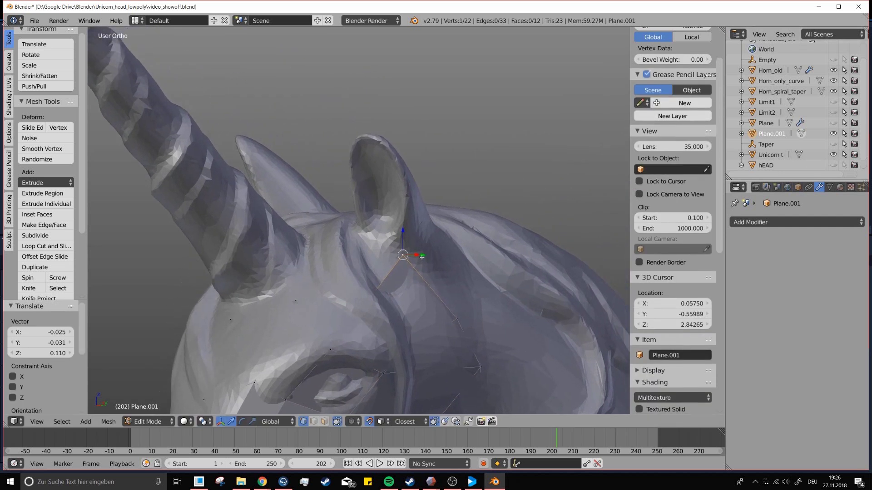
pyautogui.scroll(3, 418, 265)
pyautogui.press('e')
pyautogui.click(404, 183)
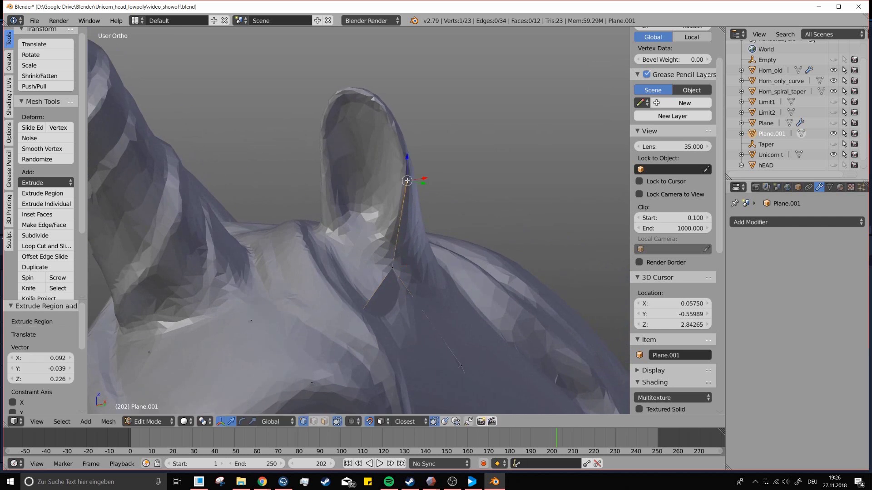
pyautogui.press('e')
pyautogui.click(380, 101)
pyautogui.press('e')
pyautogui.click(337, 94)
pyautogui.press('e')
pyautogui.click(325, 163)
pyautogui.press('e')
pyautogui.click(330, 238)
# Select the ear outline vertices and fill the ear with a face
pyautogui.keyDown('shift'); pyautogui.rightClick(405, 184); pyautogui.keyUp('shift')
pyautogui.keyDown('shift'); pyautogui.rightClick(381, 103); pyautogui.keyUp('shift')
pyautogui.press('f')
pyautogui.moveTo(424, 189)
pyautogui.mouseDown(button='middle')
pyautogui.moveTo(422, 218)
pyautogui.moveTo(472, 231)
pyautogui.moveTo(500, 218)
pyautogui.moveTo(415, 200)
pyautogui.mouseUp(button='middle')
# Hide the unicorn mesh and orbit the finished low-poly hEAD object to a three-quarter view
pyautogui.click(833, 155)
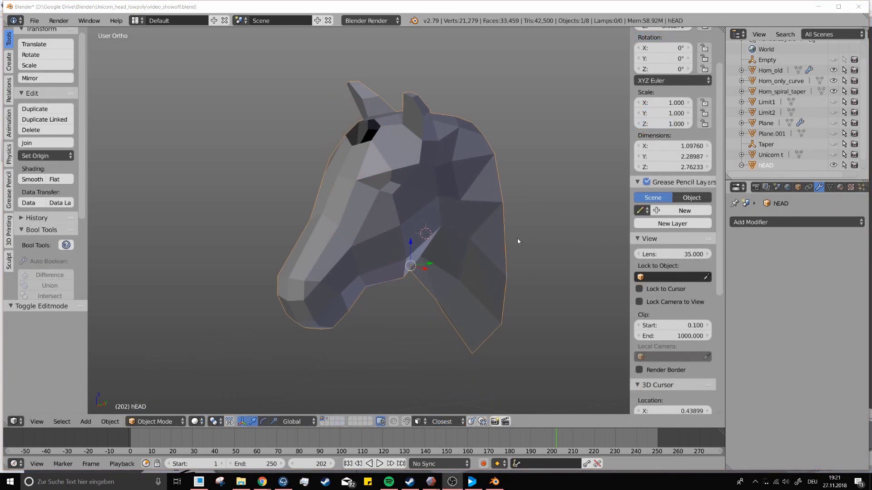
pyautogui.moveTo(505, 202); pyautogui.dragTo(370, 195, button='middle')
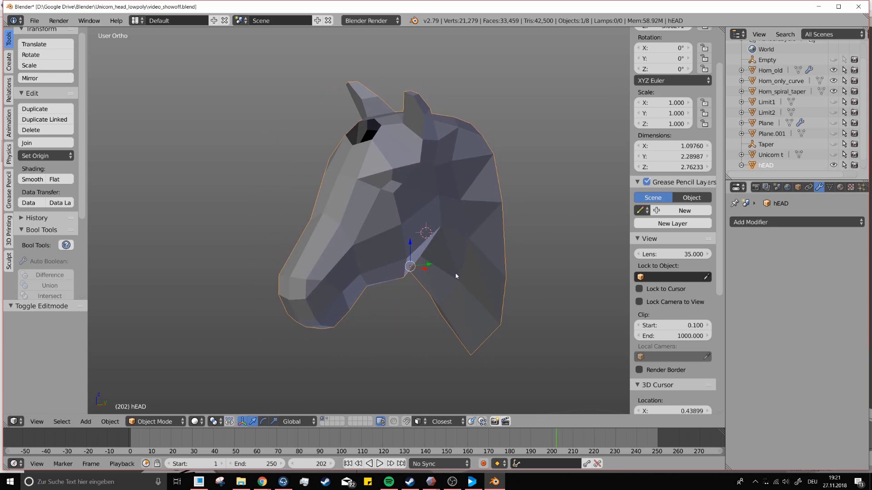
pyautogui.moveTo(388, 319); pyautogui.dragTo(368, 317, button='middle')
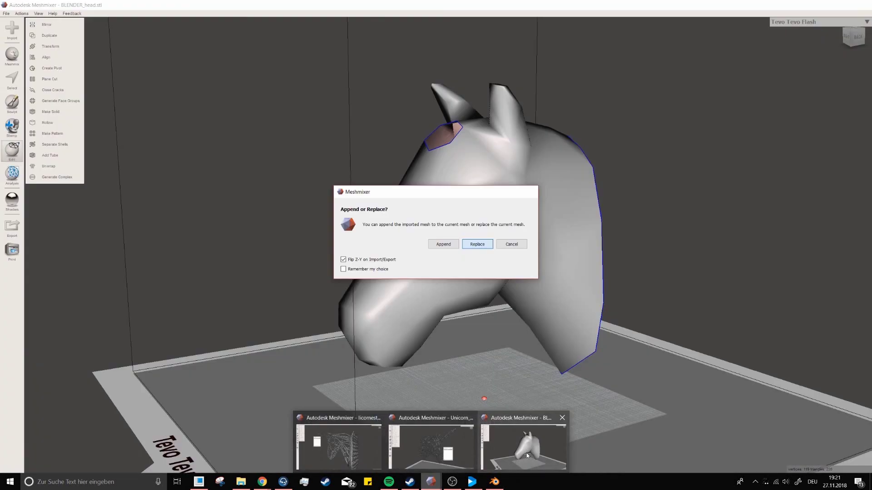
# In Meshmixer, show the wireframe on BLENDER_head.stl and orbit to its open back
pyautogui.click(526, 453)
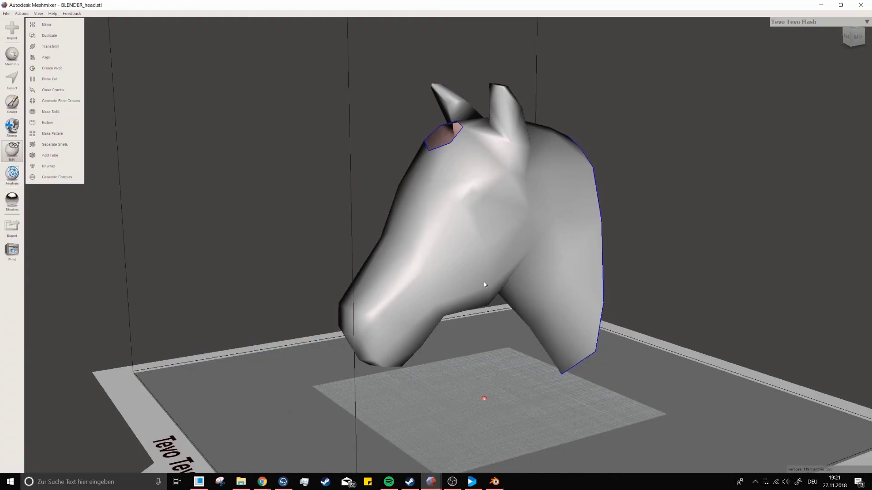
pyautogui.scroll(2, 484, 284)
pyautogui.scroll(2, 482, 312)
pyautogui.press('w')
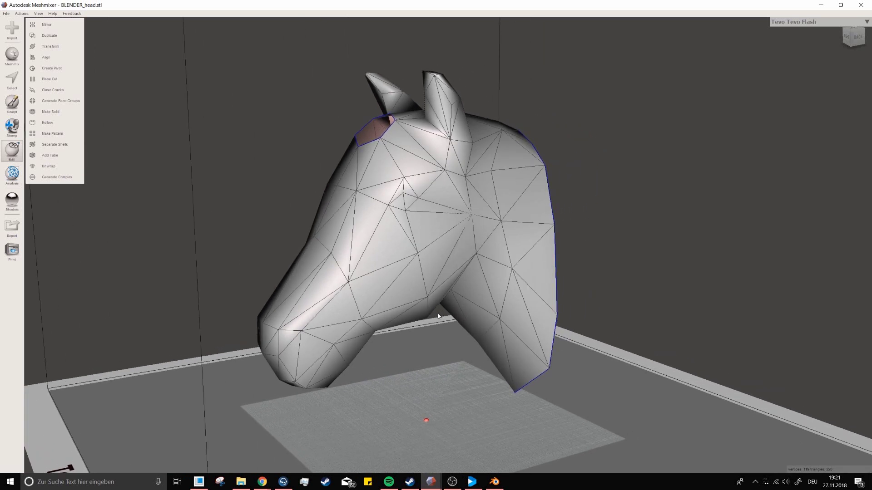
pyautogui.moveTo(433, 320); pyautogui.dragTo(488, 478, button='right')
# Back in Blender, orbit the horse head and switch it into Edit Mode
pyautogui.click(495, 482)
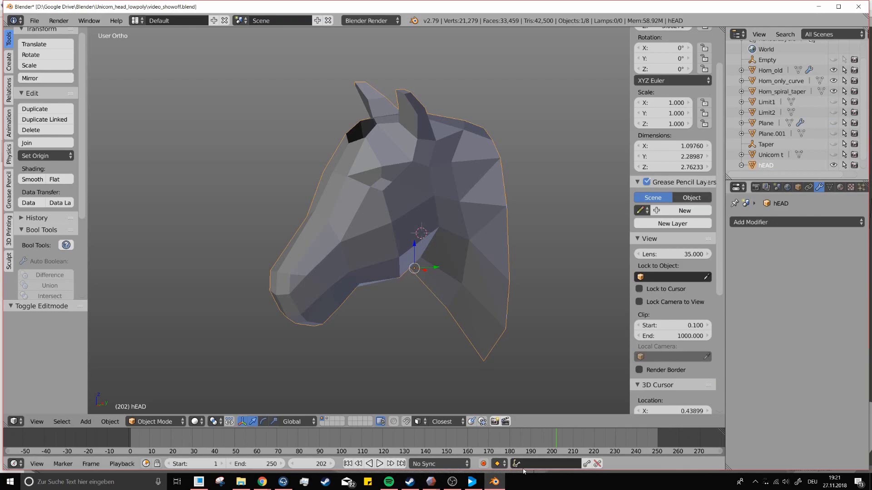
pyautogui.scroll(5, 412, 277)
pyautogui.scroll(-2, 411, 328)
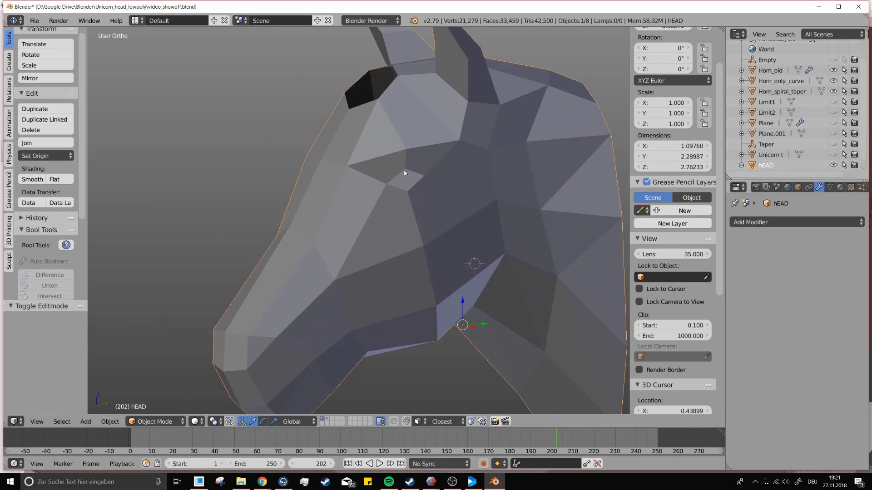
pyautogui.scroll(-1, 423, 219)
pyautogui.moveTo(393, 246)
pyautogui.mouseDown(button='middle')
pyautogui.moveTo(406, 244)
pyautogui.moveTo(395, 254)
pyautogui.mouseUp(button='middle')
pyautogui.moveTo(369, 223); pyautogui.dragTo(475, 115, button='middle')
pyautogui.click(154, 422)
pyautogui.click(150, 394)
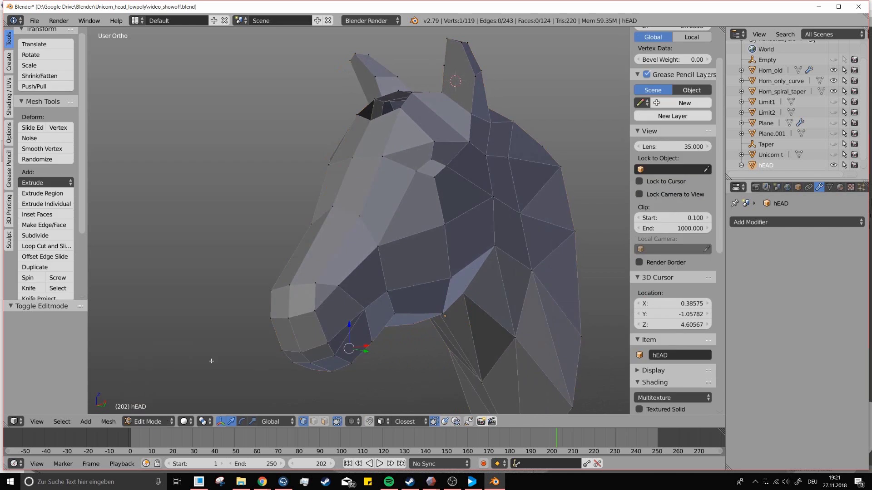
pyautogui.moveTo(399, 273); pyautogui.dragTo(407, 295, button='middle')
# In Meshmixer, apply an edge lattice pattern to the horse head and view it from the front
pyautogui.moveTo(431, 482)
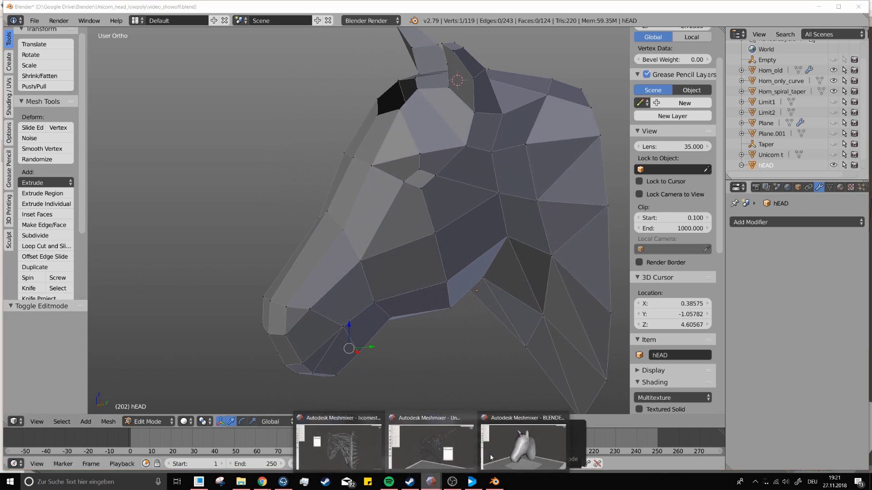
pyautogui.click(505, 438)
pyautogui.moveTo(437, 235); pyautogui.dragTo(404, 247, button='middle')
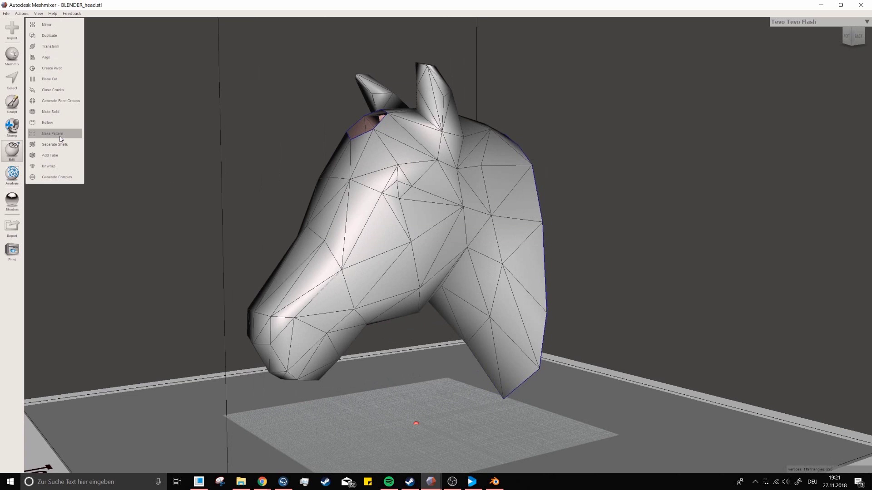
pyautogui.click(61, 133)
pyautogui.click(64, 43)
pyautogui.click(66, 77)
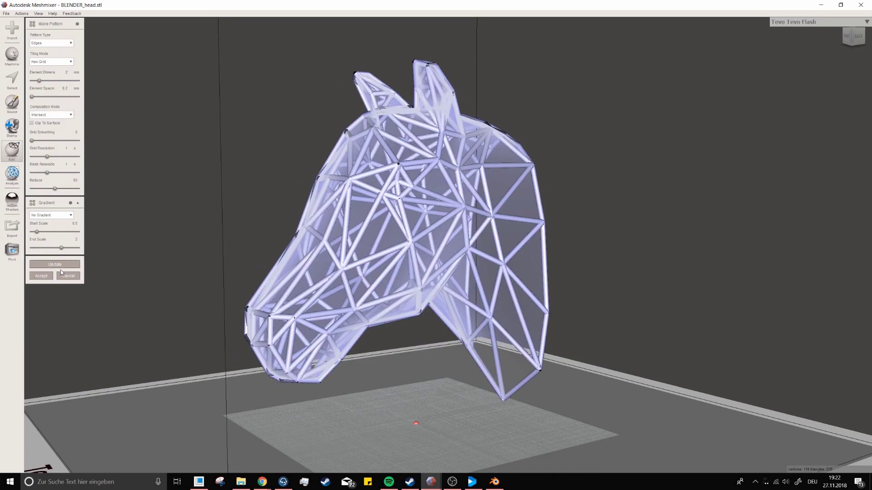
pyautogui.click(46, 275)
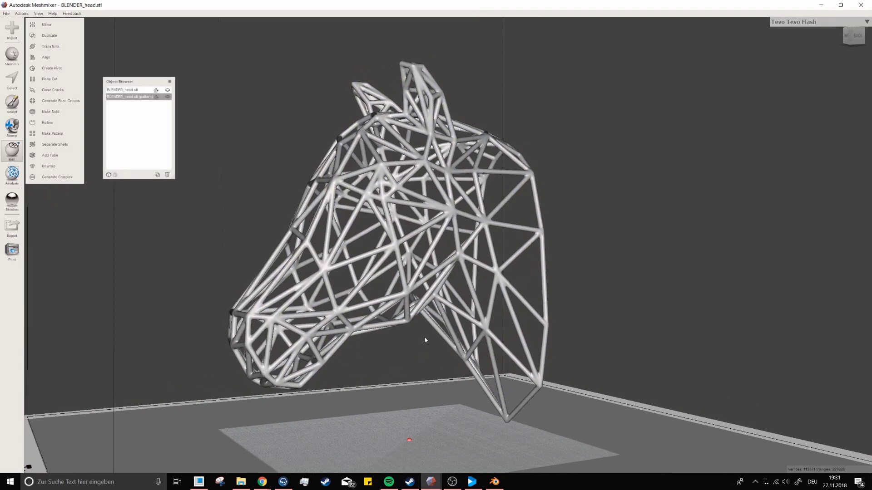
pyautogui.moveTo(425, 340); pyautogui.dragTo(440, 197, button='right')
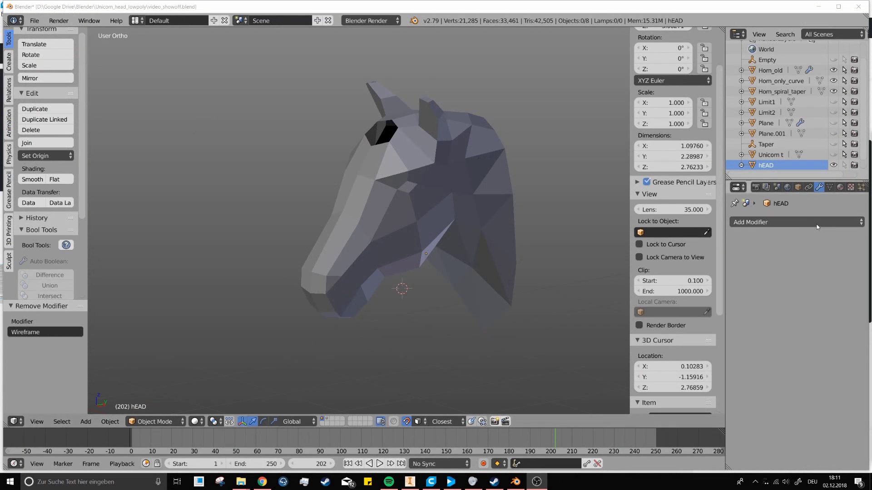
# Add a Wireframe modifier to the hEAD object and raise its thickness to 0.0571
pyautogui.click(844, 222)
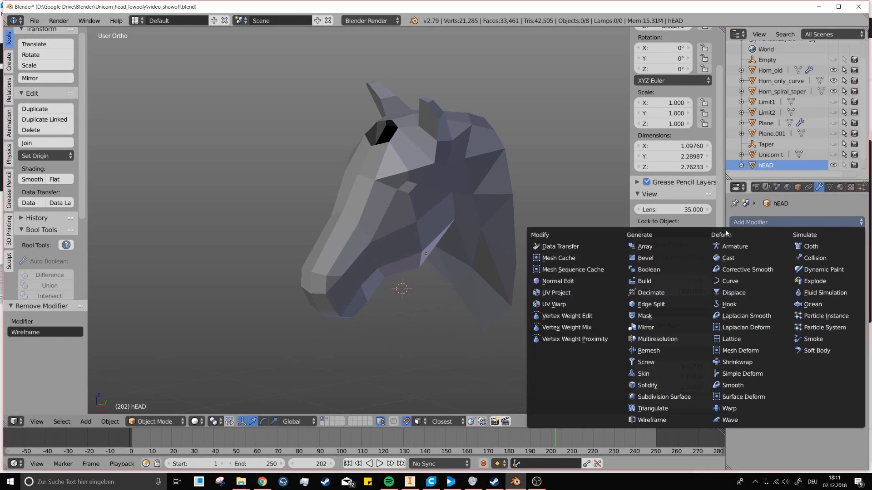
pyautogui.click(669, 420)
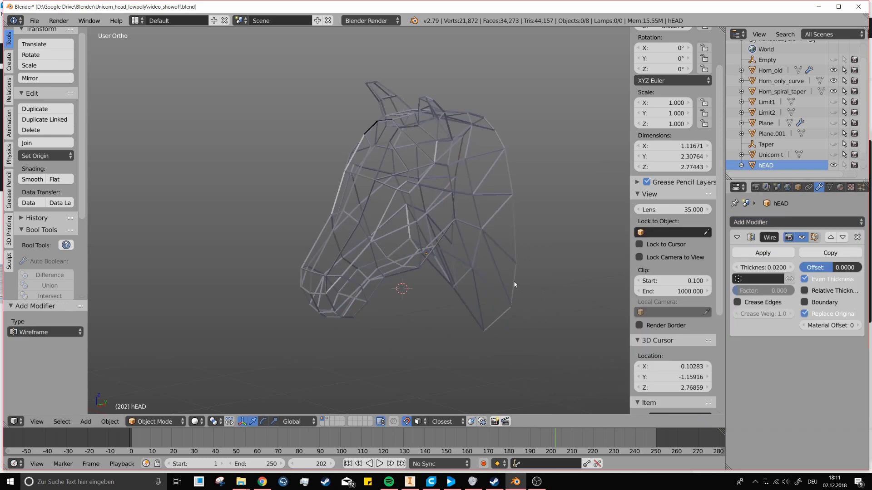
pyautogui.scroll(4, 448, 179)
pyautogui.scroll(-1, 431, 195)
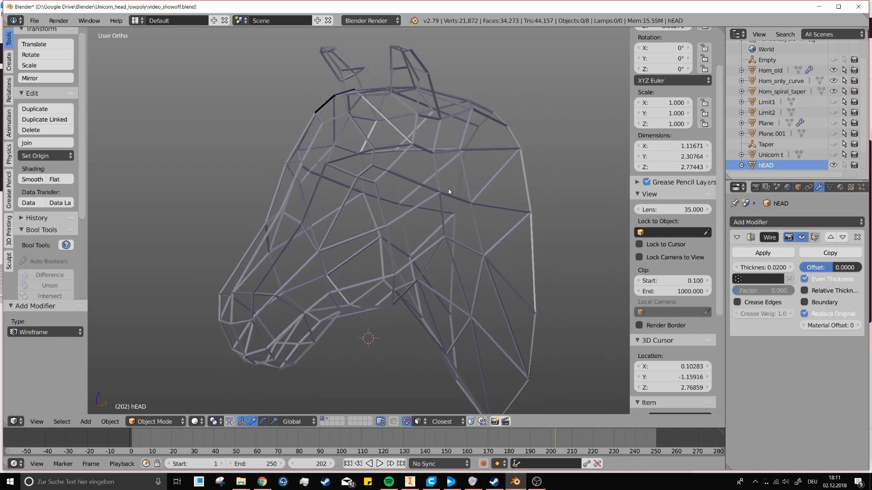
pyautogui.moveTo(429, 195)
pyautogui.mouseDown(button='middle')
pyautogui.moveTo(420, 189)
pyautogui.moveTo(432, 207)
pyautogui.mouseUp(button='middle')
pyautogui.scroll(-1, 424, 222)
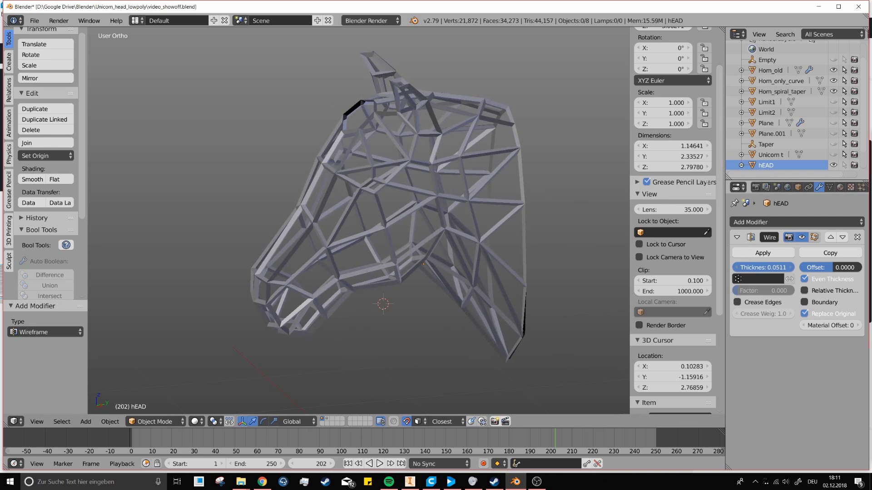
pyautogui.moveTo(518, 238); pyautogui.dragTo(499, 272, button='middle')
# Turn the wireframe's Boundary option on, then off again to compare the struts
pyautogui.scroll(2, 479, 290)
pyautogui.scroll(4, 413, 225)
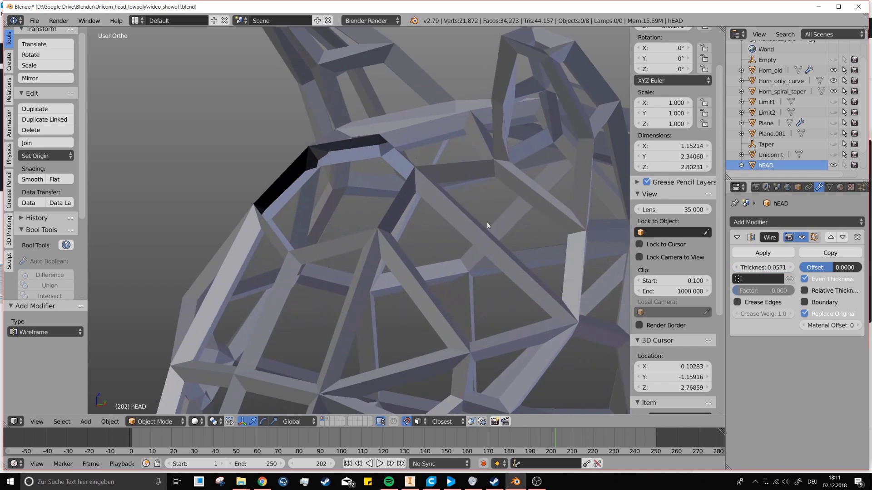
pyautogui.click(805, 303)
pyautogui.scroll(-5, 341, 176)
pyautogui.moveTo(511, 267); pyautogui.dragTo(358, 180, button='middle')
pyautogui.click(804, 302)
pyautogui.moveTo(485, 214); pyautogui.dragTo(360, 235, button='middle')
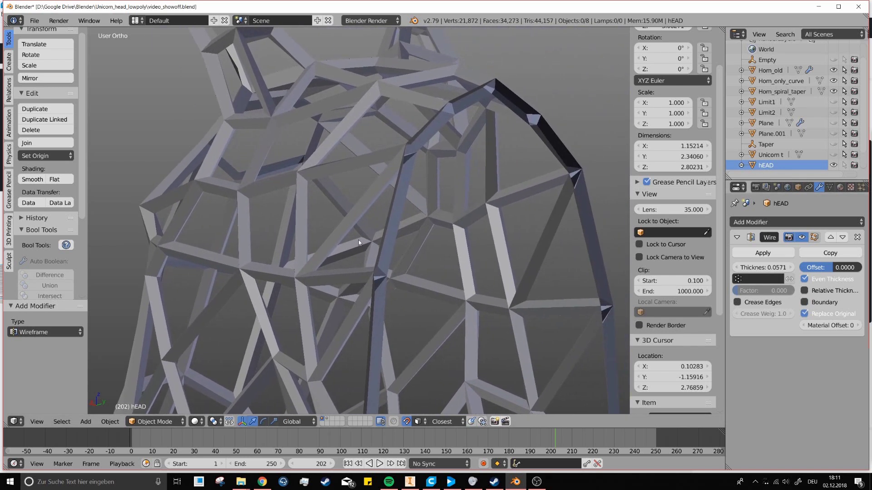
pyautogui.scroll(6, 409, 176)
pyautogui.scroll(-10, 418, 146)
pyautogui.moveTo(416, 162); pyautogui.dragTo(429, 196, button='middle')
pyautogui.scroll(5, 428, 179)
pyautogui.scroll(5, 427, 179)
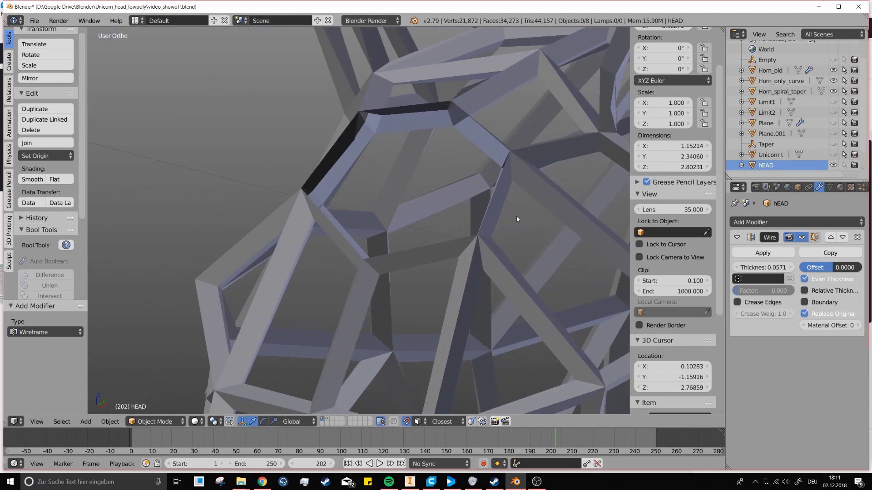
# Re-enable Boundary and tick Crease Edges on the Wireframe modifier
pyautogui.click(804, 302)
pyautogui.scroll(-6, 405, 213)
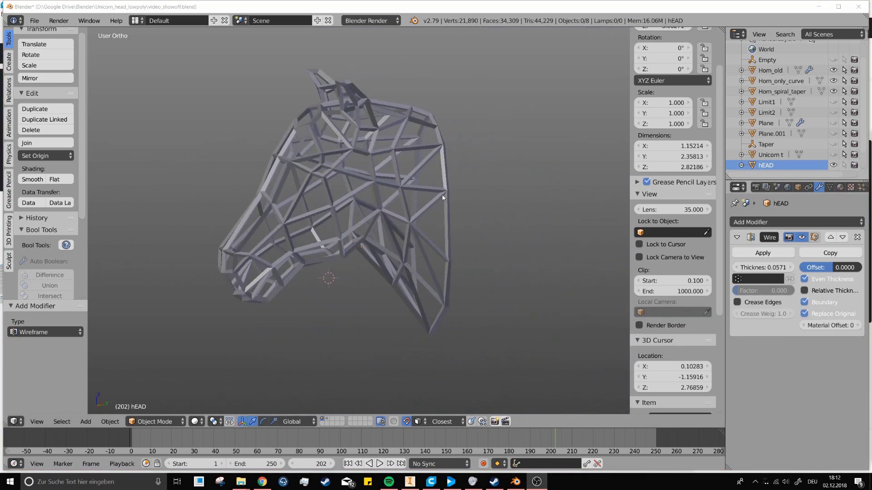
pyautogui.moveTo(435, 192)
pyautogui.mouseDown(button='middle')
pyautogui.moveTo(424, 189)
pyautogui.moveTo(434, 182)
pyautogui.mouseUp(button='middle')
pyautogui.scroll(3, 425, 187)
pyautogui.scroll(-2, 425, 187)
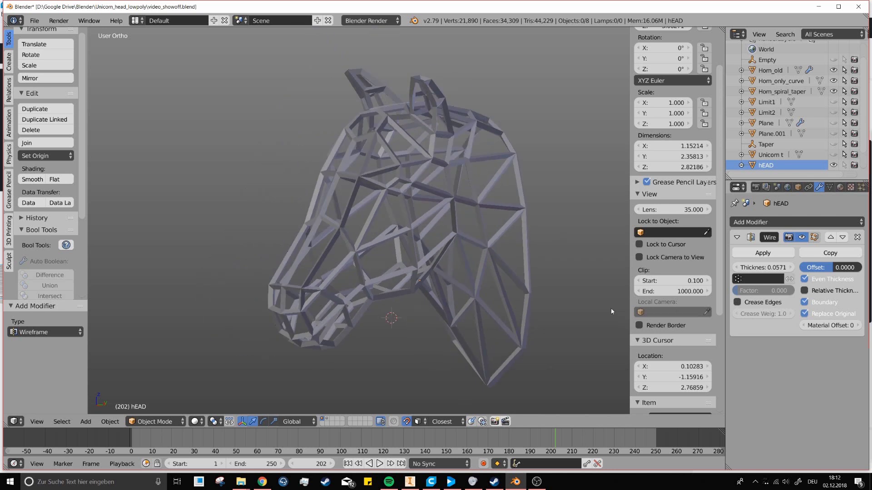
pyautogui.click(737, 302)
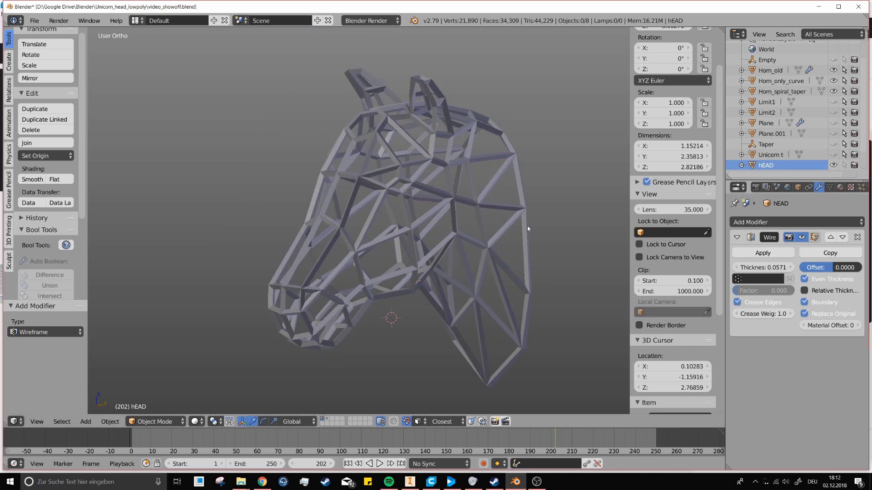
pyautogui.moveTo(513, 216); pyautogui.dragTo(480, 216, button='middle')
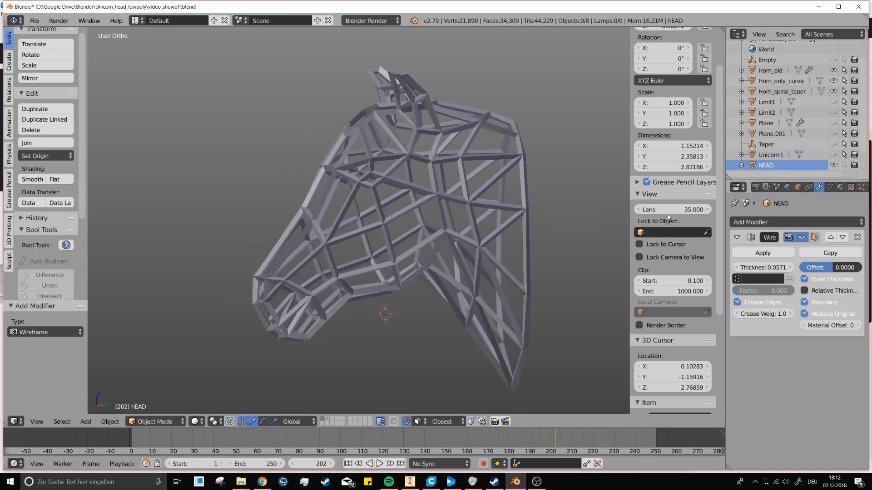
pyautogui.click(790, 222)
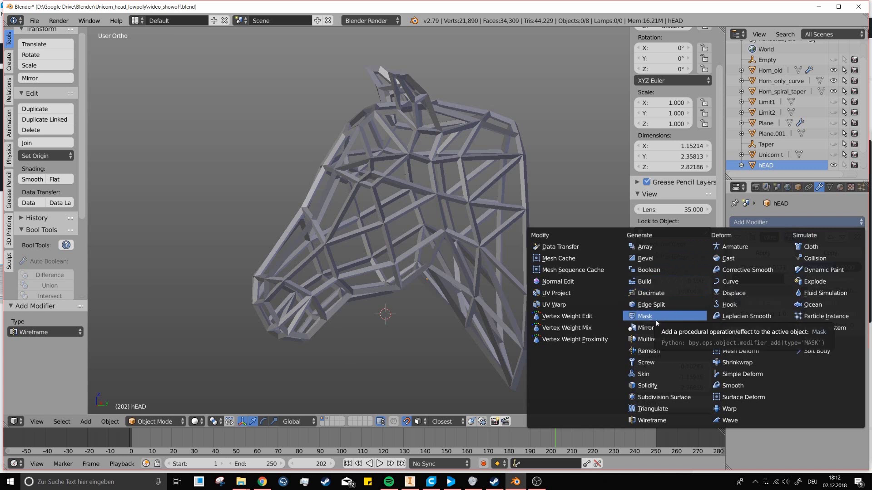
# Add a Subdivision Surface modifier and lower the Wireframe crease weight to round the struts
pyautogui.click(664, 397)
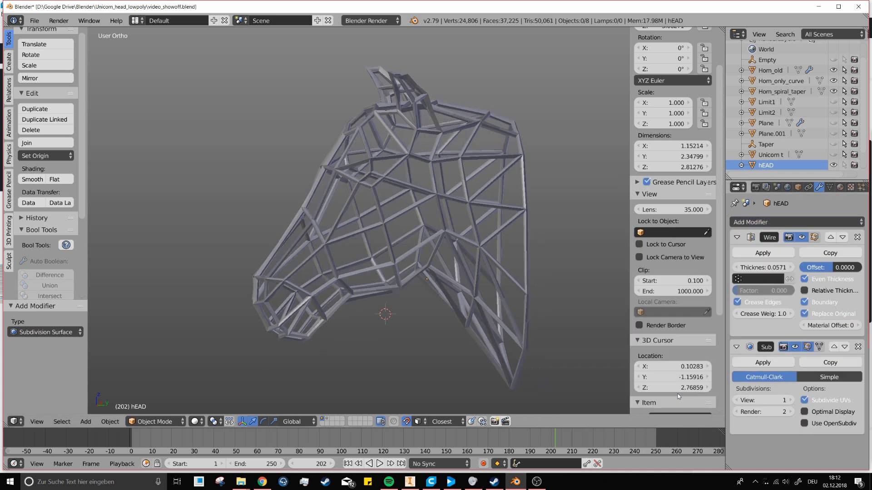
pyautogui.scroll(5, 410, 217)
pyautogui.scroll(-1, 614, 298)
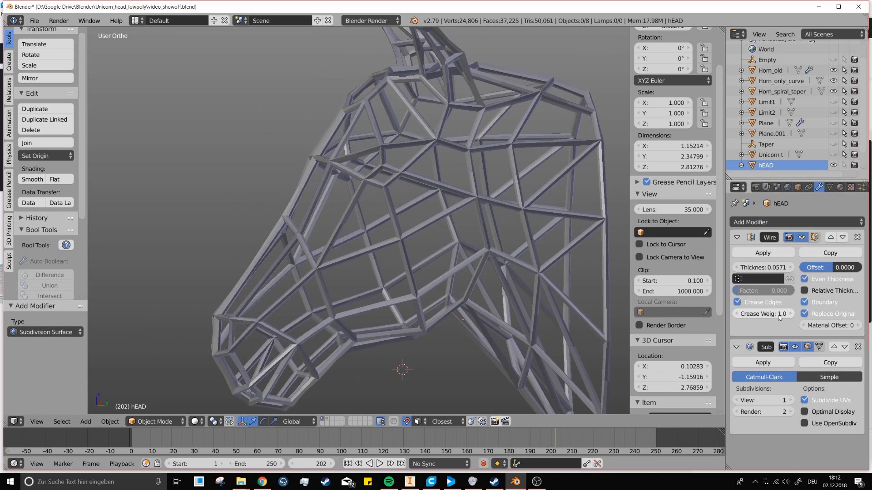
pyautogui.moveTo(763, 313); pyautogui.dragTo(726, 313)
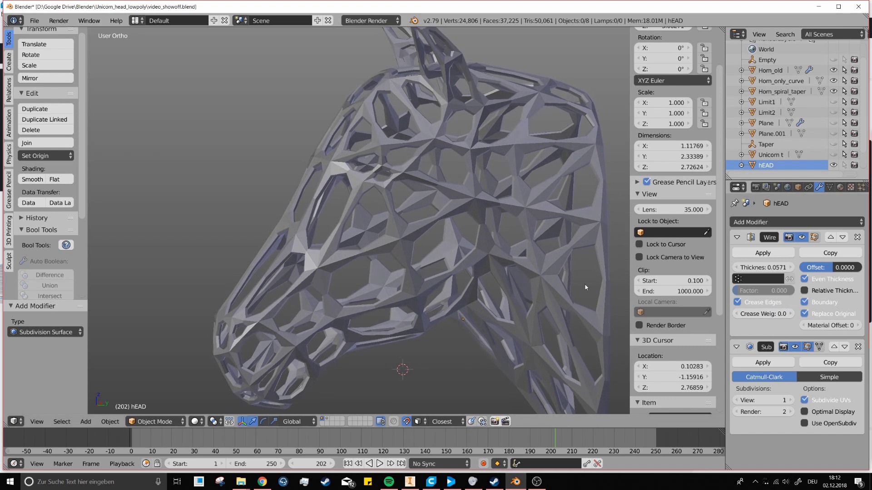
pyautogui.moveTo(495, 295); pyautogui.dragTo(435, 271, button='middle')
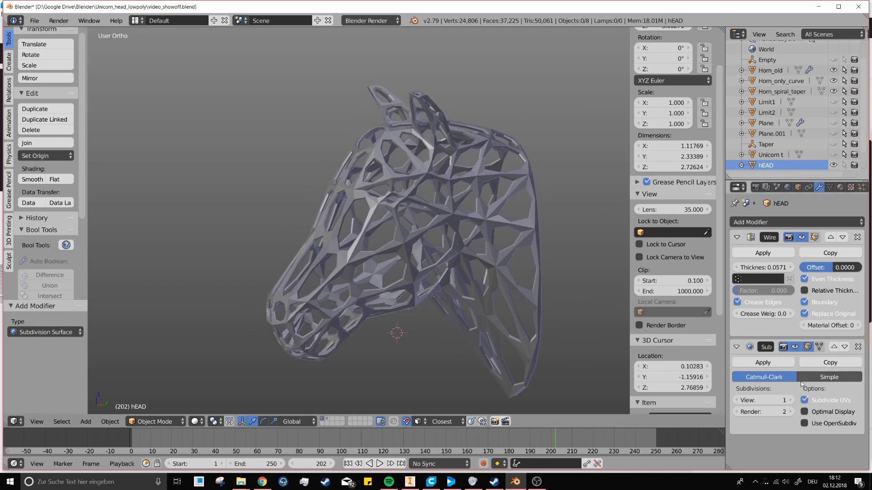
# Raise viewport subdivisions to 2 and fine-tune the crease weight for strut sharpness
pyautogui.click(792, 399)
pyautogui.scroll(8, 437, 216)
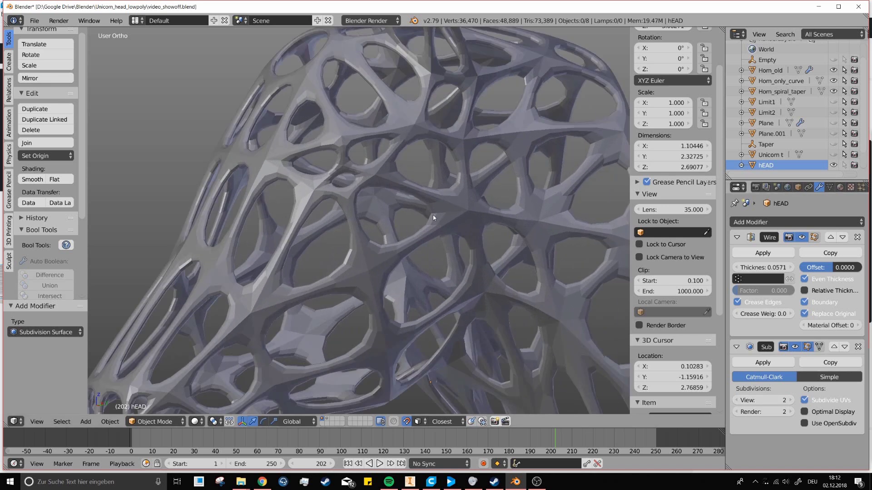
pyautogui.moveTo(383, 210); pyautogui.dragTo(431, 212, button='middle')
pyautogui.scroll(-6, 506, 245)
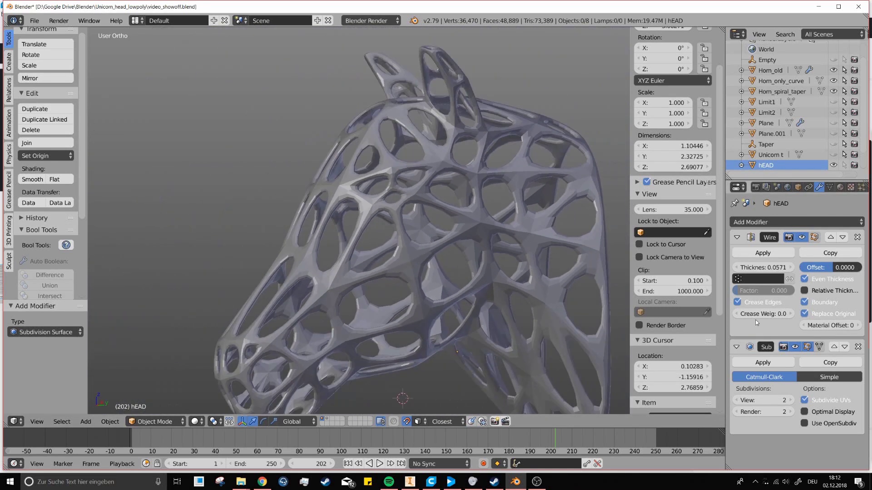
pyautogui.moveTo(763, 314); pyautogui.dragTo(790, 314)
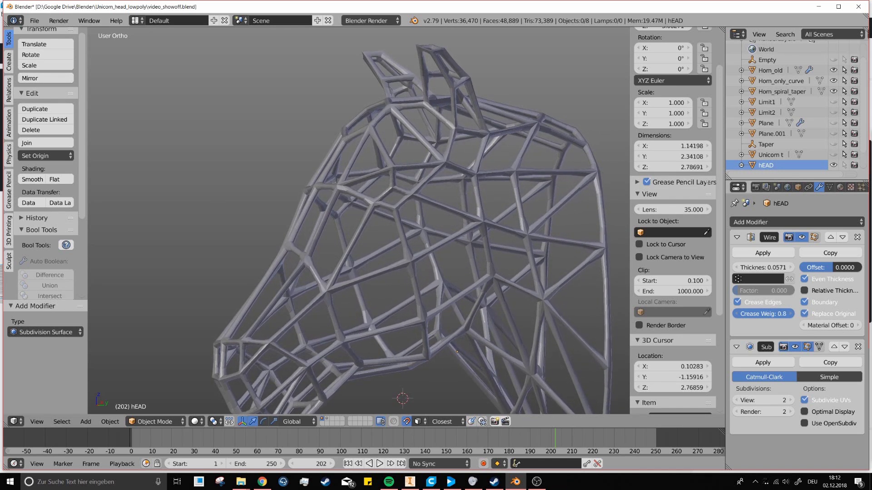
pyautogui.scroll(6, 524, 241)
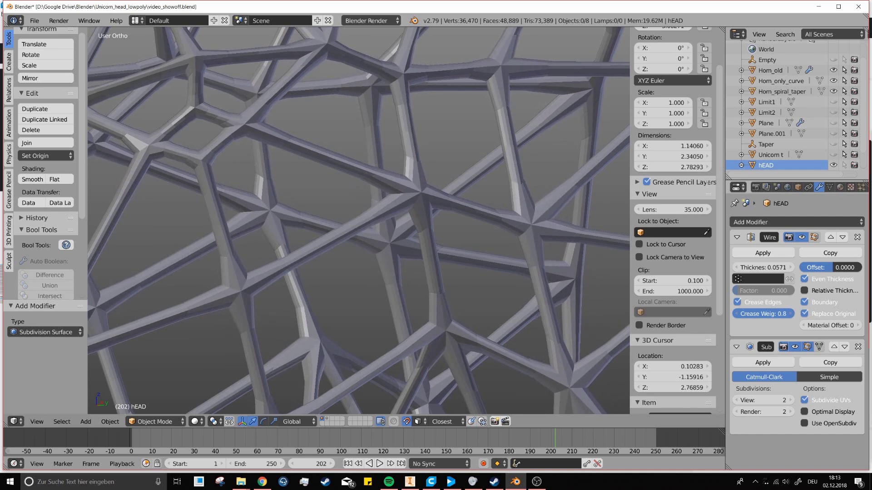
pyautogui.moveTo(762, 314)
pyautogui.mouseDown()
pyautogui.moveTo(745, 313)
pyautogui.moveTo(776, 314)
pyautogui.moveTo(767, 313)
pyautogui.mouseUp()
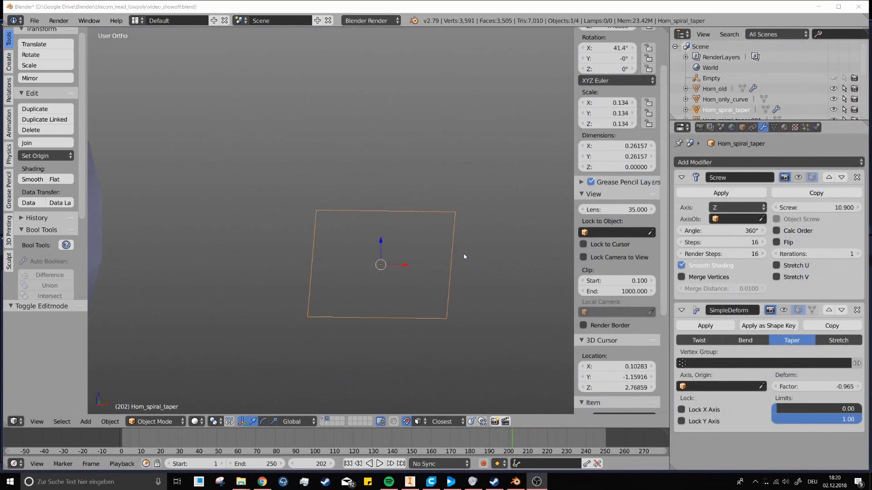
# Show Horn_spiral_taper's Screw and SimpleDeform Taper modifiers in the viewport
pyautogui.moveTo(457, 247); pyautogui.dragTo(479, 281, button='middle')
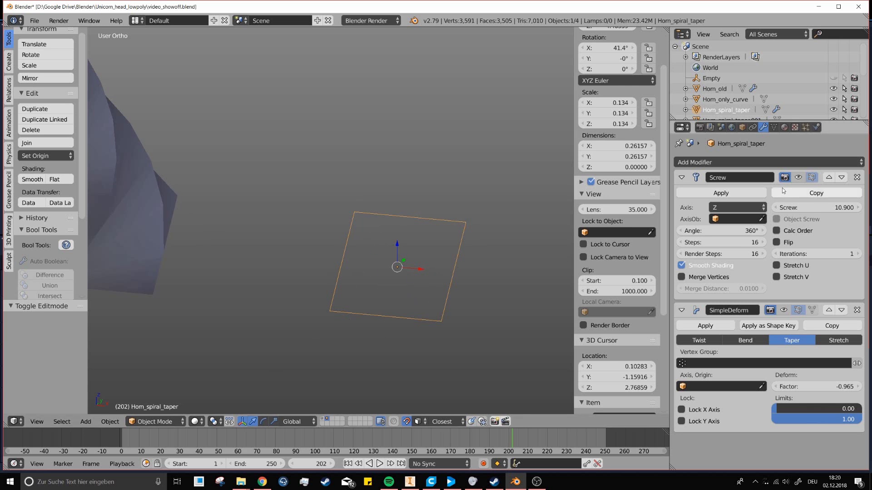
pyautogui.click(798, 177)
pyautogui.scroll(-5, 456, 325)
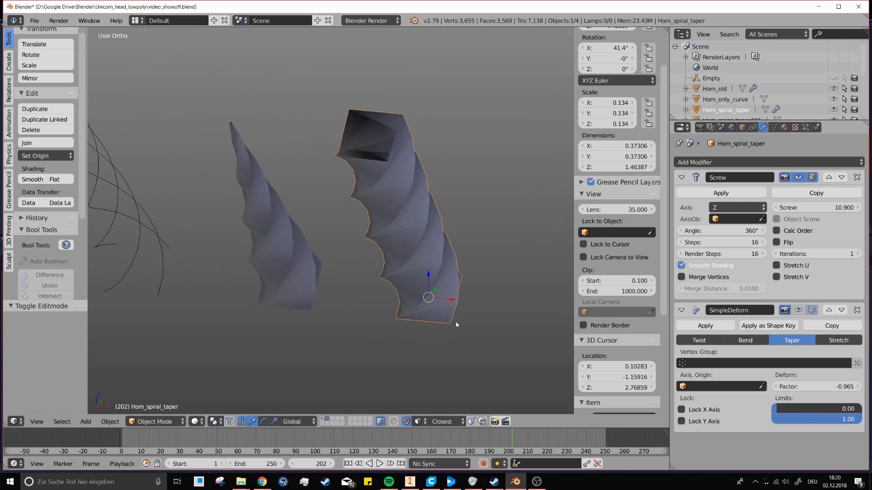
pyautogui.scroll(3, 426, 269)
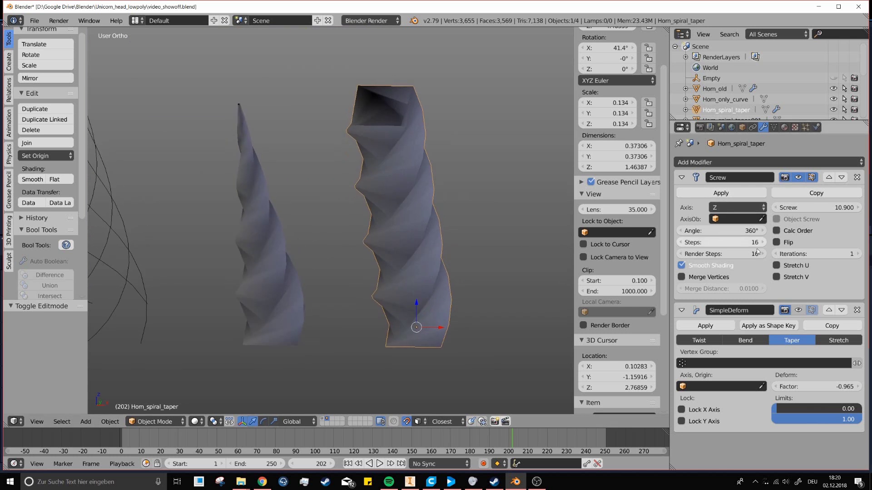
pyautogui.moveTo(436, 254)
pyautogui.mouseDown(button='middle')
pyautogui.moveTo(437, 214)
pyautogui.moveTo(426, 245)
pyautogui.mouseUp(button='middle')
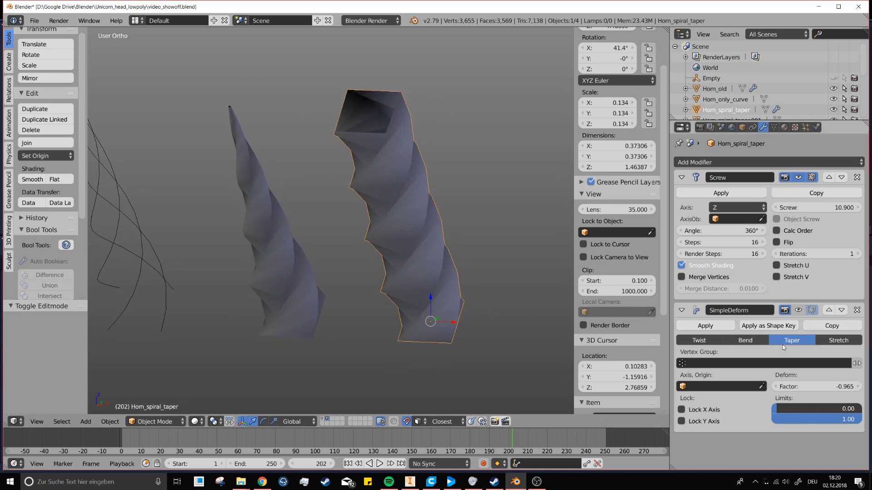
pyautogui.click(798, 311)
pyautogui.moveTo(499, 233); pyautogui.dragTo(471, 221, button='middle')
# Select the Horn_spiral_taper.001 copy and switch it to Edit Mode
pyautogui.rightClick(265, 255)
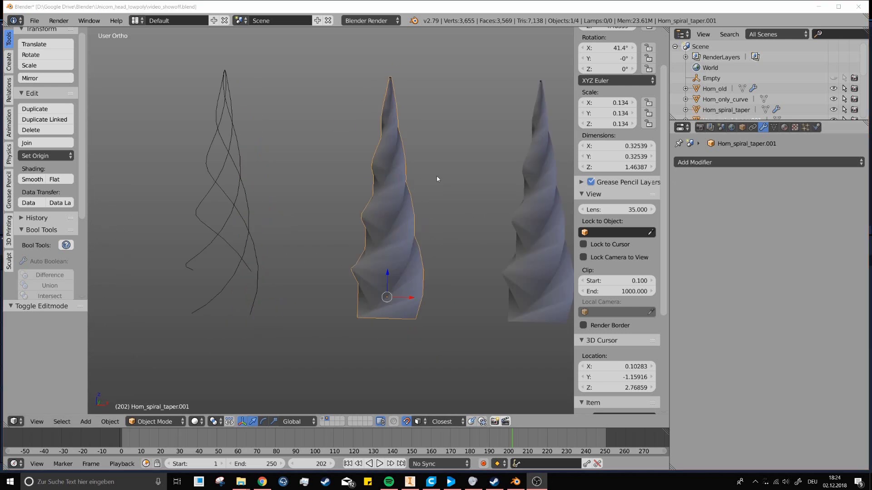
pyautogui.moveTo(437, 179); pyautogui.dragTo(443, 231, button='middle')
pyautogui.scroll(3, 437, 214)
pyautogui.click(175, 421)
pyautogui.click(177, 397)
pyautogui.scroll(3, 475, 190)
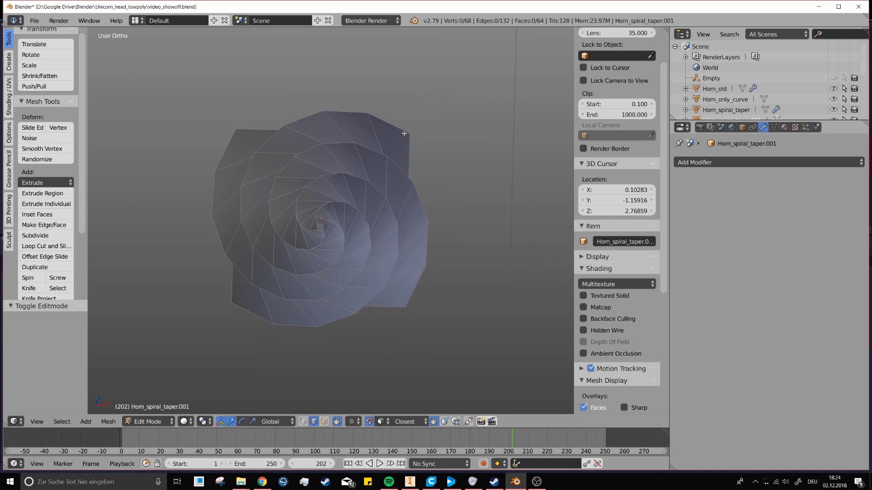
# Select the first spiral edge paths together with the outer rim edges
pyautogui.rightClick(391, 124)
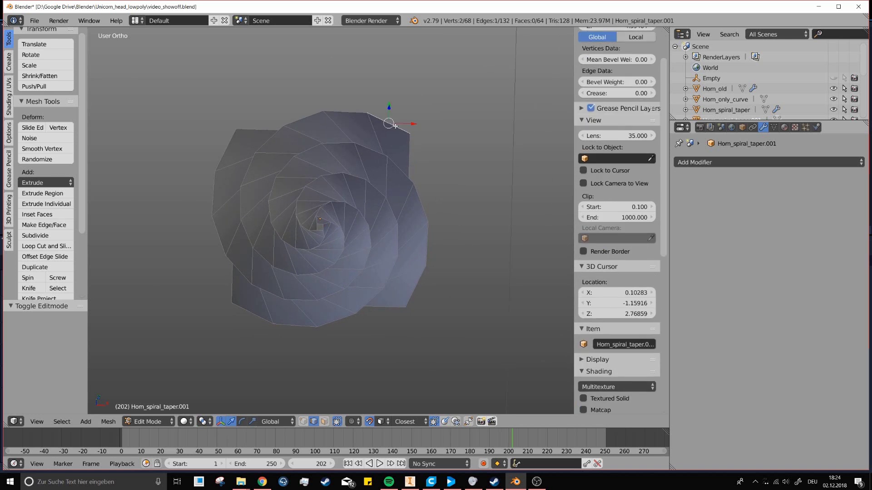
pyautogui.keyDown('ctrl'); pyautogui.rightClick(327, 224); pyautogui.keyUp('ctrl')
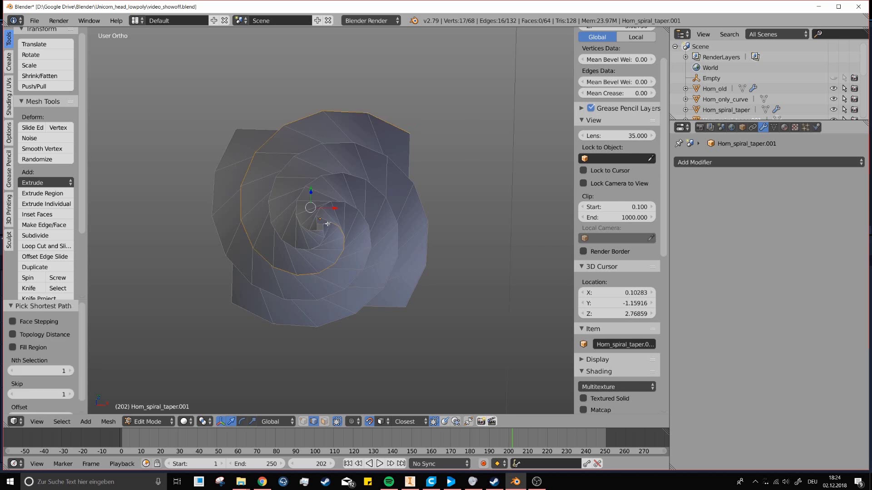
pyautogui.keyDown('shift'); pyautogui.rightClick(414, 295); pyautogui.keyUp('shift')
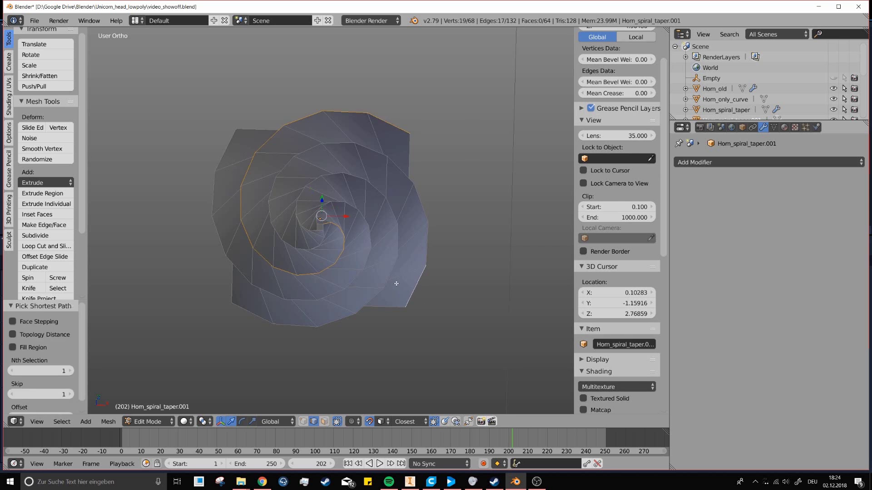
pyautogui.keyDown('ctrl'); pyautogui.rightClick(323, 233); pyautogui.keyUp('ctrl')
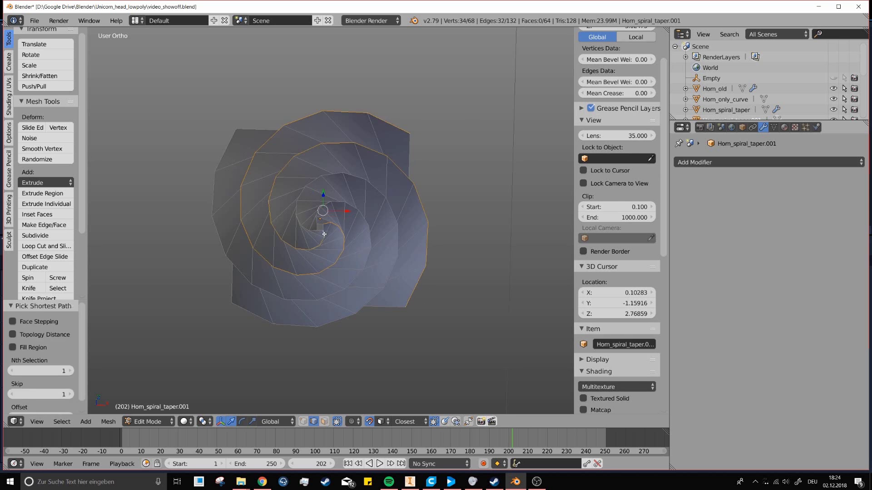
pyautogui.keyDown('shift'); pyautogui.rightClick(252, 315); pyautogui.keyUp('shift')
pyautogui.keyDown('ctrl'); pyautogui.rightClick(313, 230); pyautogui.keyUp('ctrl')
pyautogui.keyDown('shift'); pyautogui.rightClick(226, 151); pyautogui.keyUp('shift')
# Add the remaining spiral edges and the centre square's edges to the selection
pyautogui.scroll(-1, 336, 236)
pyautogui.scroll(5, 314, 217)
pyautogui.keyDown('ctrl'); pyautogui.rightClick(312, 216); pyautogui.keyUp('ctrl')
pyautogui.scroll(4, 336, 236)
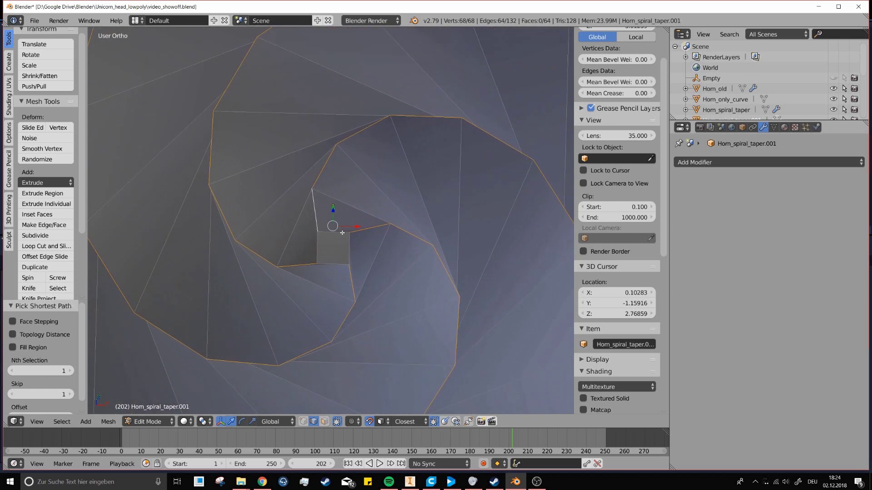
pyautogui.keyDown('ctrl'); pyautogui.rightClick(317, 249); pyautogui.keyUp('ctrl')
pyautogui.scroll(1, 353, 257)
pyautogui.scroll(2, 353, 257)
pyautogui.scroll(-6, 352, 255)
pyautogui.moveTo(350, 247); pyautogui.dragTo(336, 212, button='middle')
pyautogui.scroll(-5, 336, 212)
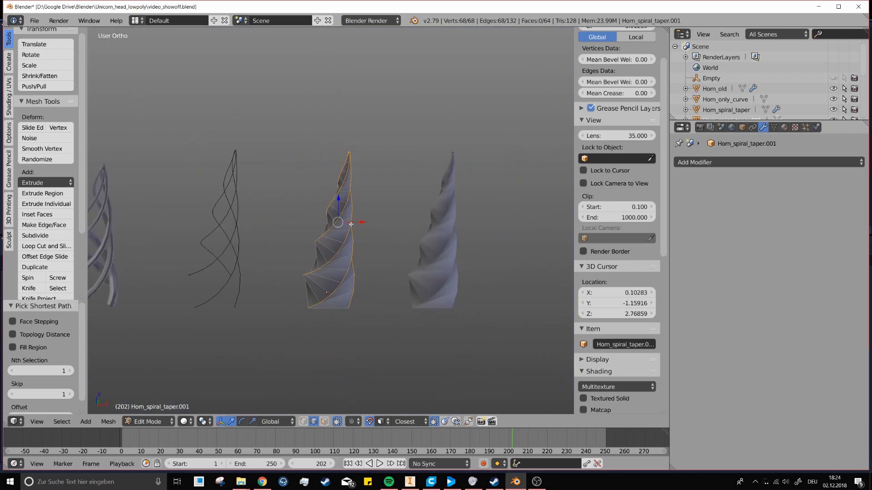
# Duplicate the spiral edges, separate them into a new object, and return to Object Mode
pyautogui.hotkey('shift', 'd')
pyautogui.click(287, 220)
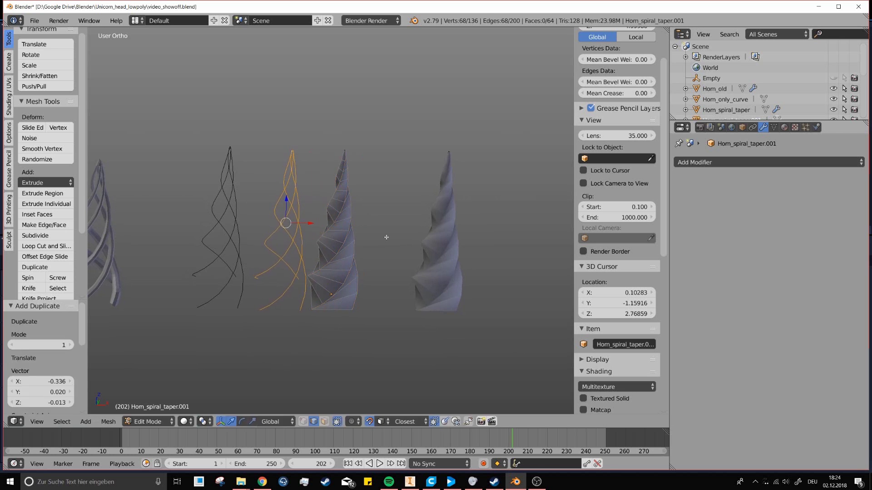
pyautogui.press('p')
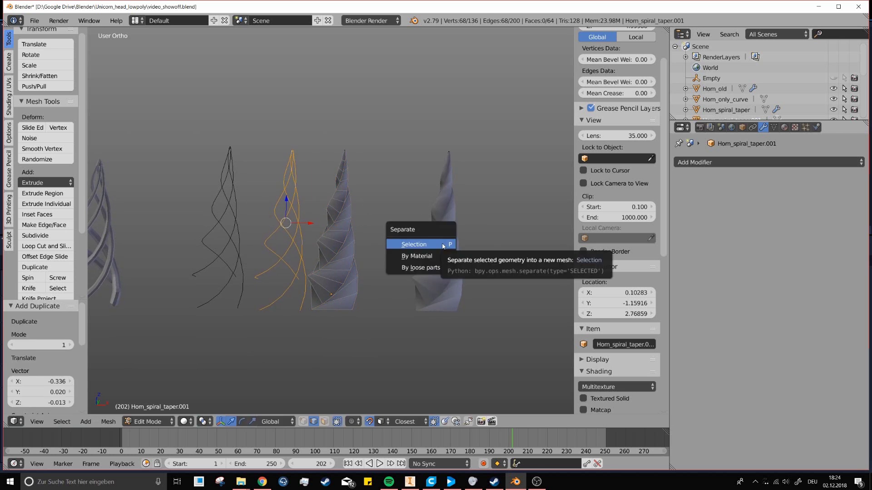
pyautogui.click(442, 246)
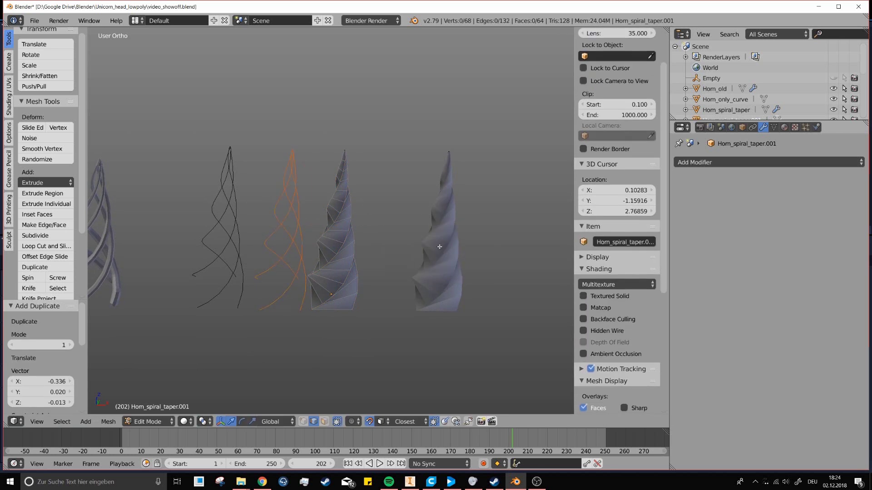
pyautogui.click(163, 423)
pyautogui.click(149, 411)
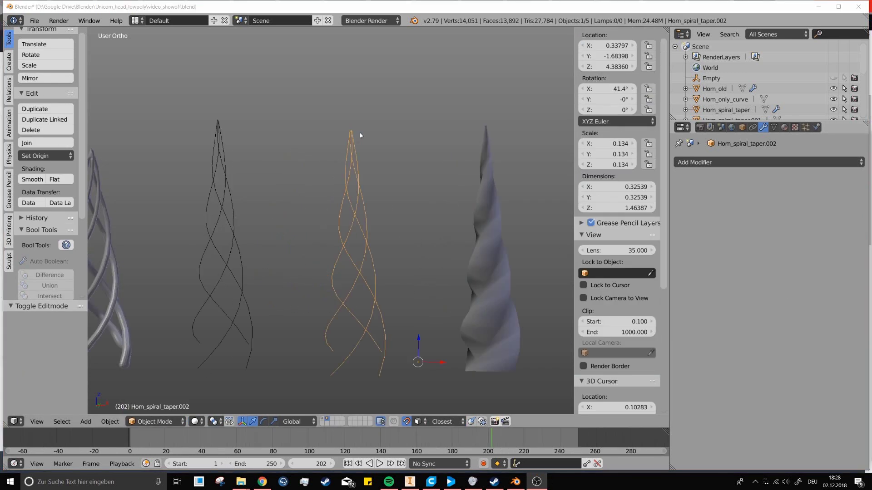
# In Edit Mode, merge the four horn-tip vertices at center into one point
pyautogui.scroll(8, 360, 135)
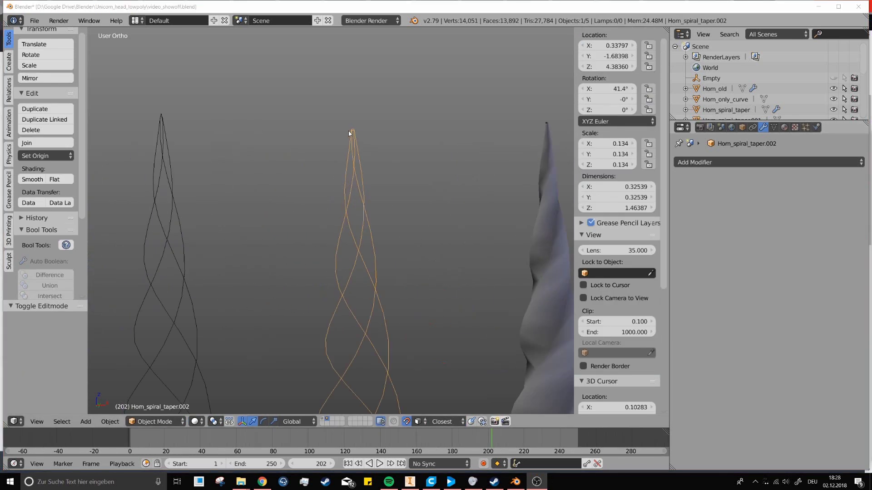
pyautogui.click(179, 420)
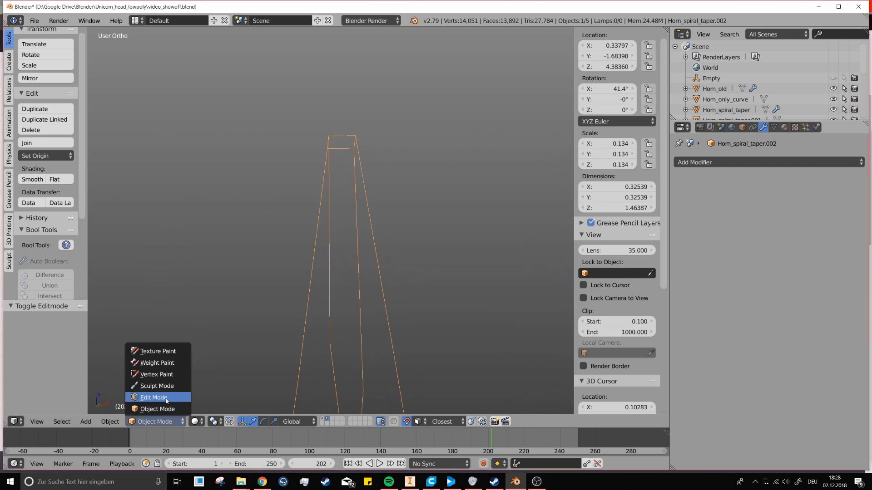
pyautogui.click(169, 404)
pyautogui.press('a')
pyautogui.moveTo(259, 100); pyautogui.dragTo(387, 164)
pyautogui.hotkey('alt', 'm')
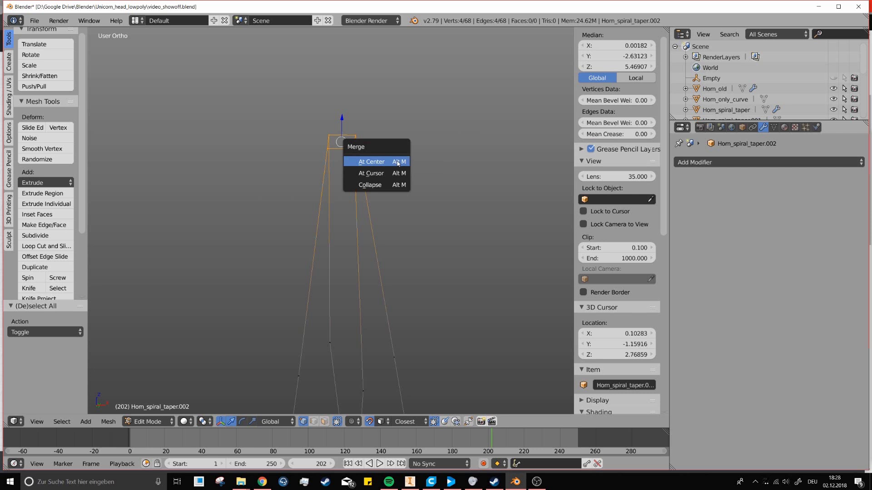
pyautogui.click(408, 163)
pyautogui.moveTo(382, 203)
pyautogui.mouseDown(button='middle')
pyautogui.moveTo(352, 210)
pyautogui.moveTo(359, 202)
pyautogui.moveTo(385, 210)
pyautogui.mouseUp(button='middle')
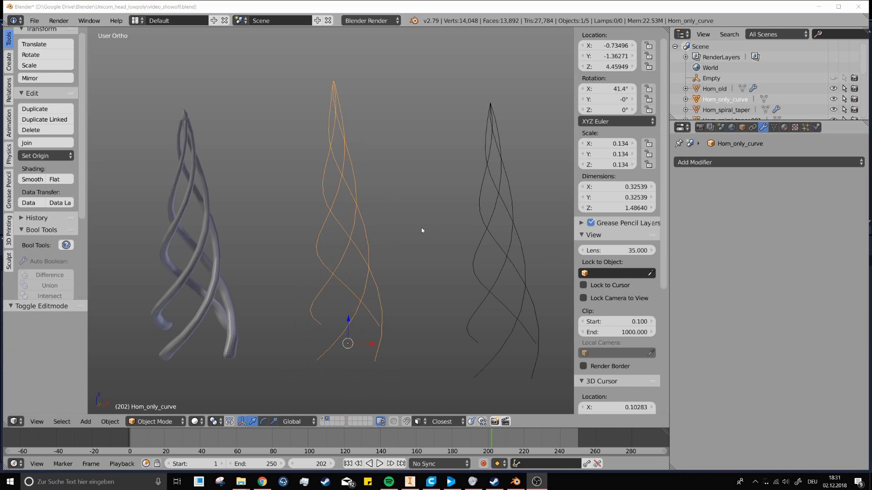
# Add a Skin modifier to Horn_only_curve and shrink all its vertices' skin radius to about 0.139
pyautogui.click(740, 163)
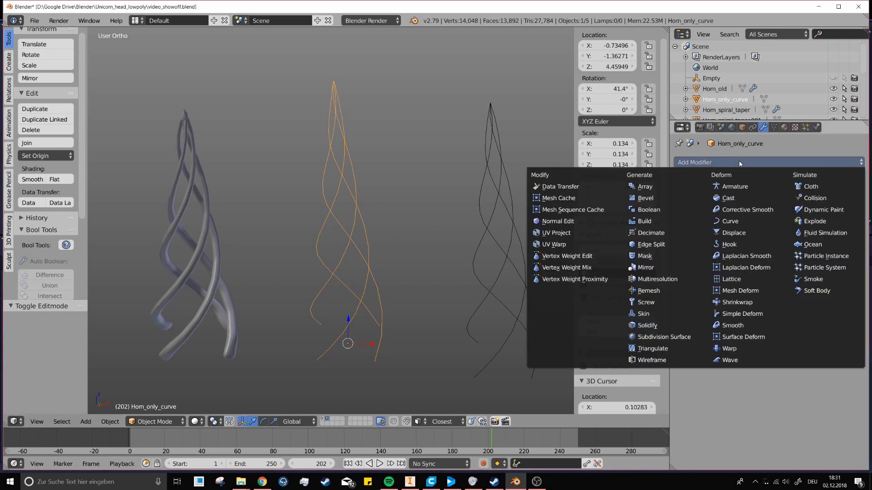
pyautogui.click(675, 315)
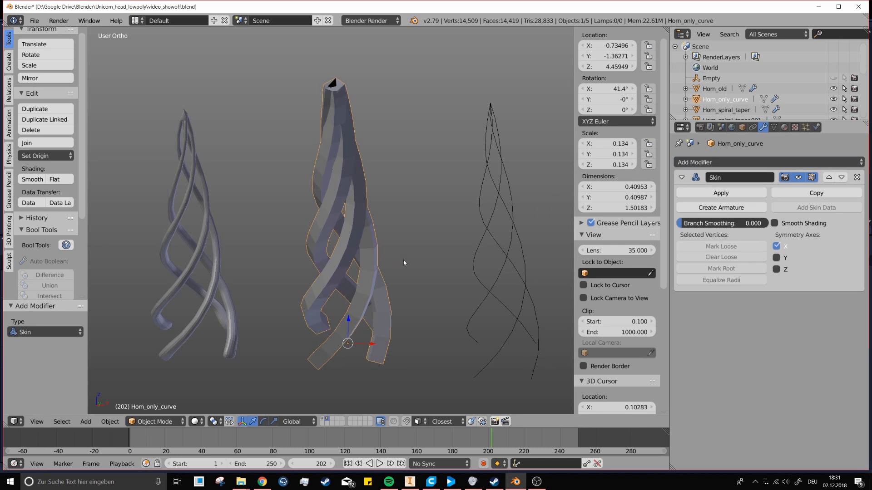
pyautogui.click(175, 421)
pyautogui.click(177, 399)
pyautogui.press('a')
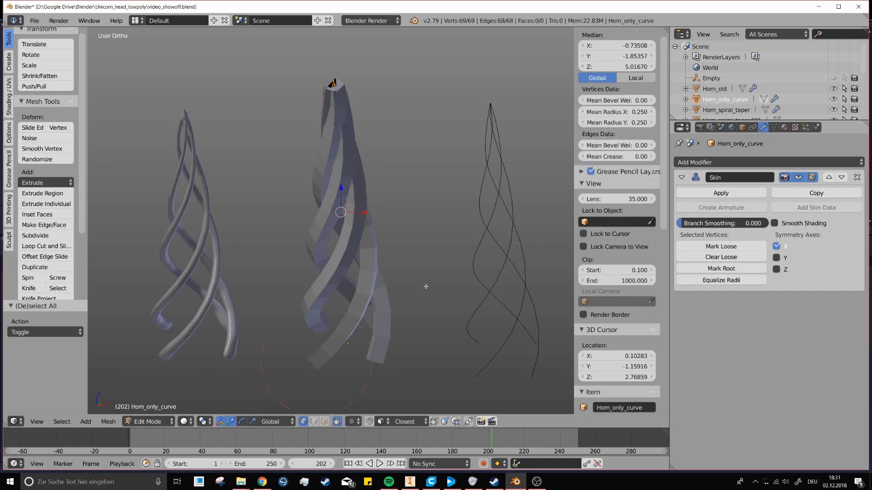
pyautogui.hotkey('ctrl', 'a')
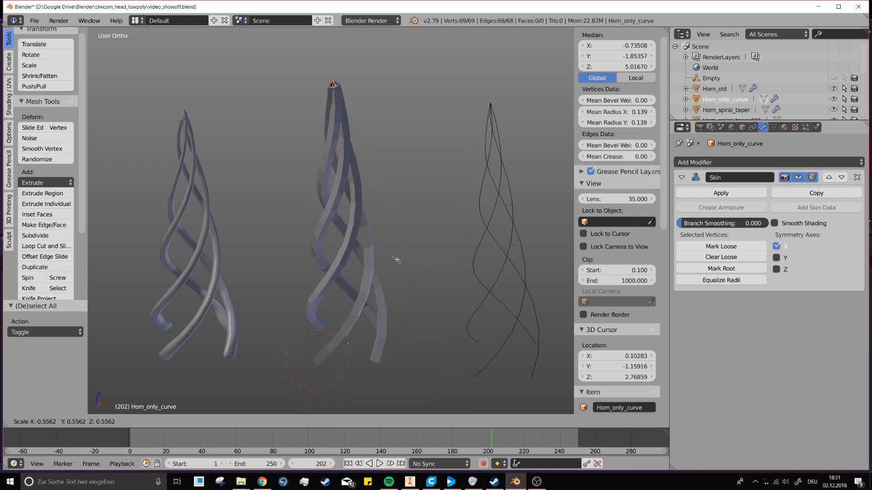
# Settle the horn strands' skin radius at 0.147
pyautogui.click(401, 262)
pyautogui.scroll(5, 391, 214)
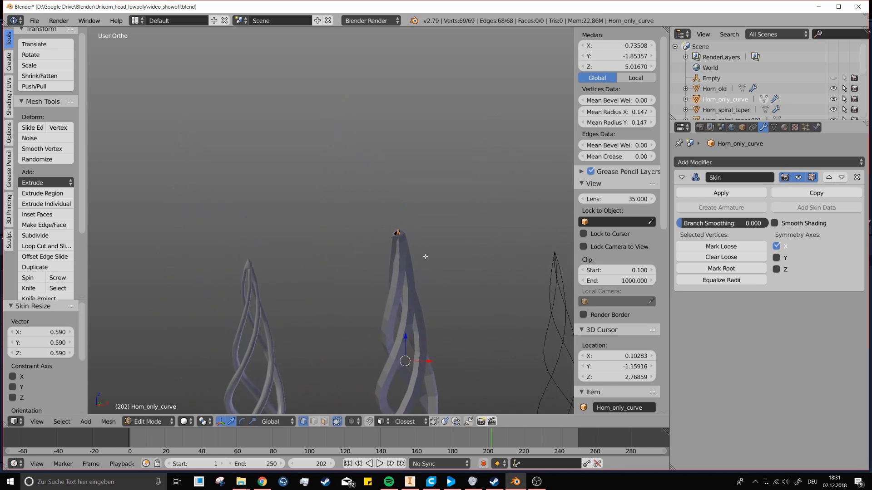
pyautogui.scroll(6, 368, 211)
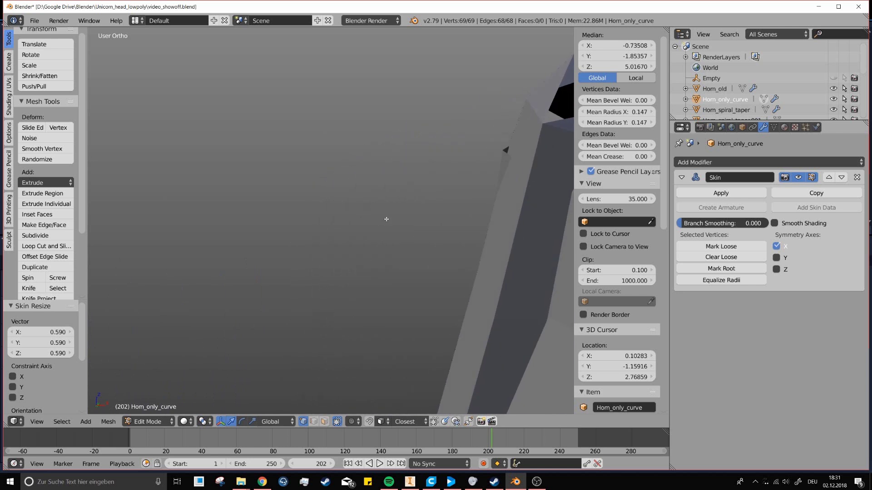
pyautogui.scroll(-3, 377, 223)
pyautogui.keyDown('shift'); pyautogui.moveTo(363, 240); pyautogui.dragTo(472, 221, button='middle'); pyautogui.keyUp('shift')
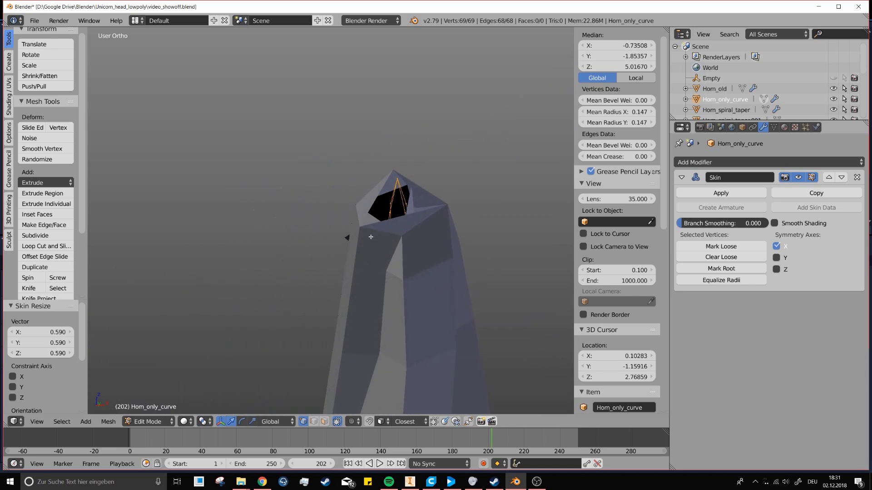
# Extrude the horn's top vertex upward into a longer tip
pyautogui.rightClick(397, 179)
pyautogui.moveTo(431, 248); pyautogui.dragTo(421, 217, button='middle')
pyautogui.press('e')
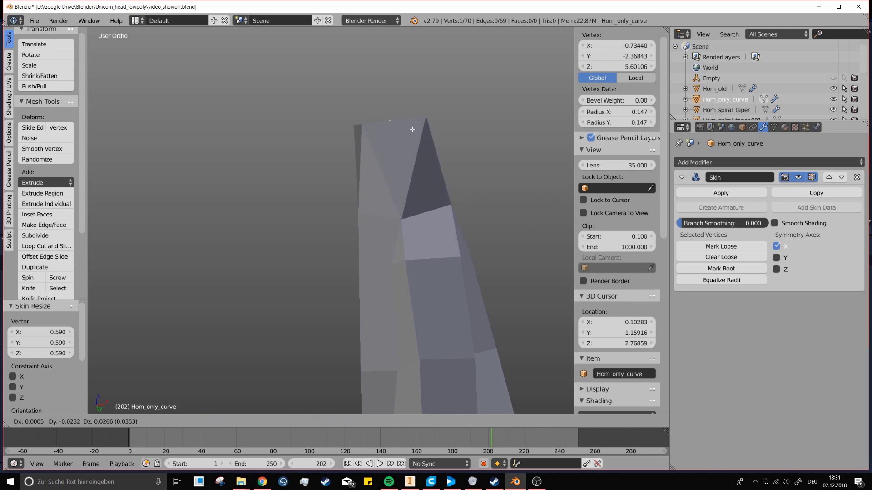
pyautogui.click(411, 131)
pyautogui.moveTo(459, 159); pyautogui.dragTo(449, 215, button='middle')
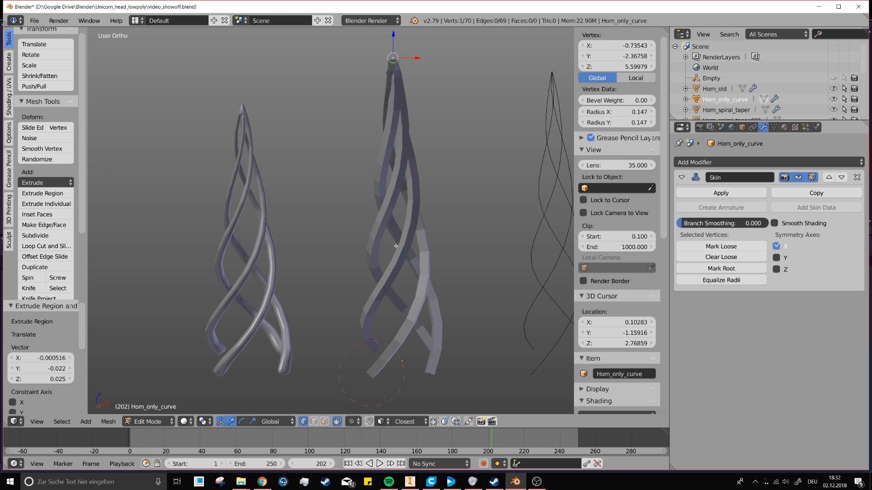
# Add a Subdivision Surface modifier to smooth the skinned horn strands
pyautogui.click(707, 162)
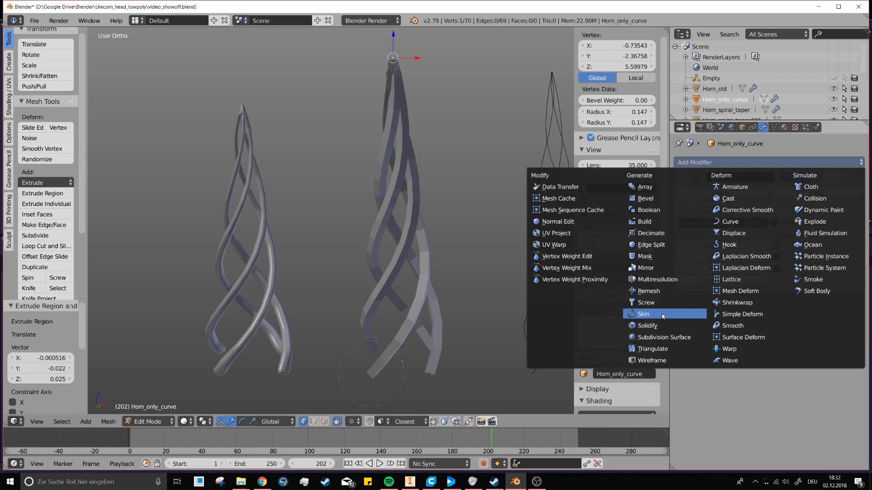
pyautogui.click(662, 338)
pyautogui.moveTo(567, 291); pyautogui.dragTo(404, 228, button='middle')
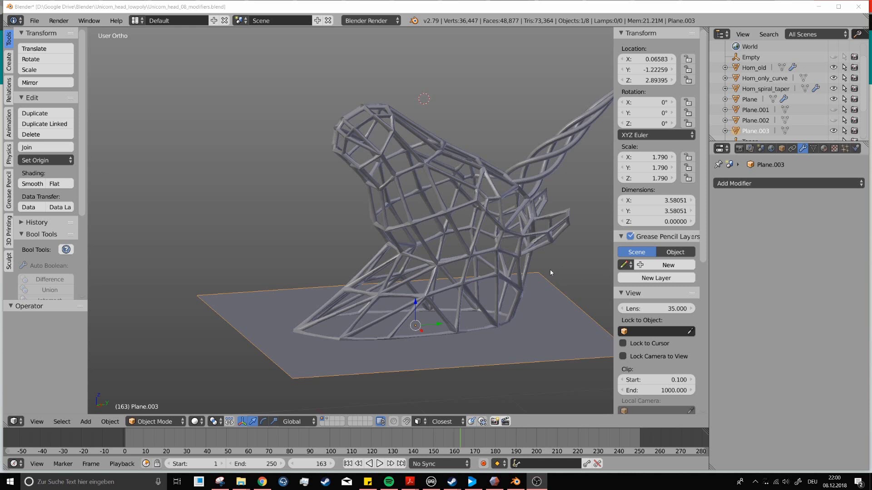
# Raise Plane.003 by 1.043 along Z to 3.93676, slicing through the lattice head
pyautogui.moveTo(541, 273); pyautogui.dragTo(555, 285, button='middle')
pyautogui.press('g')
pyautogui.press('z')
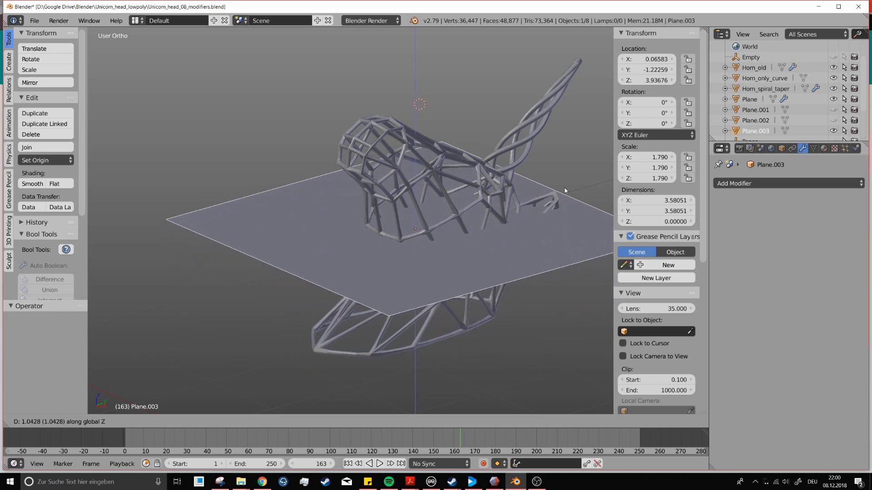
pyautogui.click(564, 189)
pyautogui.scroll(6, 396, 196)
pyautogui.moveTo(379, 221); pyautogui.dragTo(432, 257, button='middle')
# In the hEAD mesh's Edit Mode, raise one back rim vertex slightly along Z
pyautogui.rightClick(432, 258)
pyautogui.click(167, 423)
pyautogui.click(175, 397)
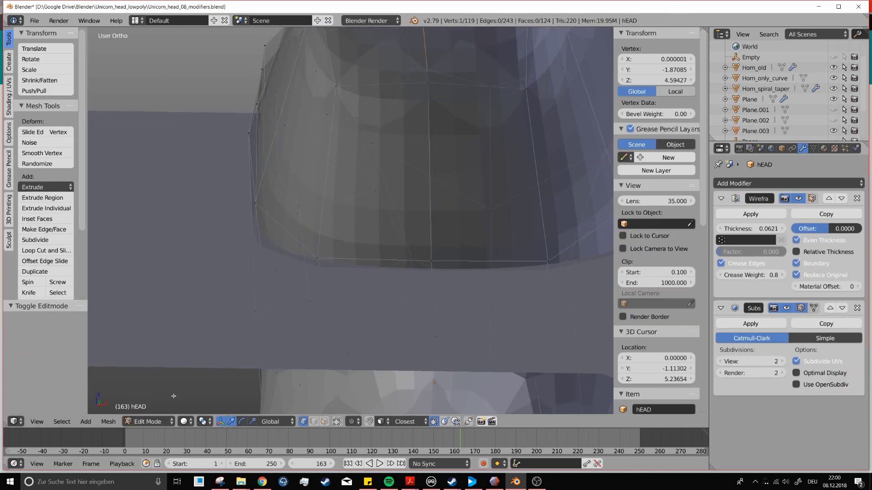
pyautogui.rightClick(437, 261)
pyautogui.moveTo(494, 283); pyautogui.dragTo(476, 286, button='middle')
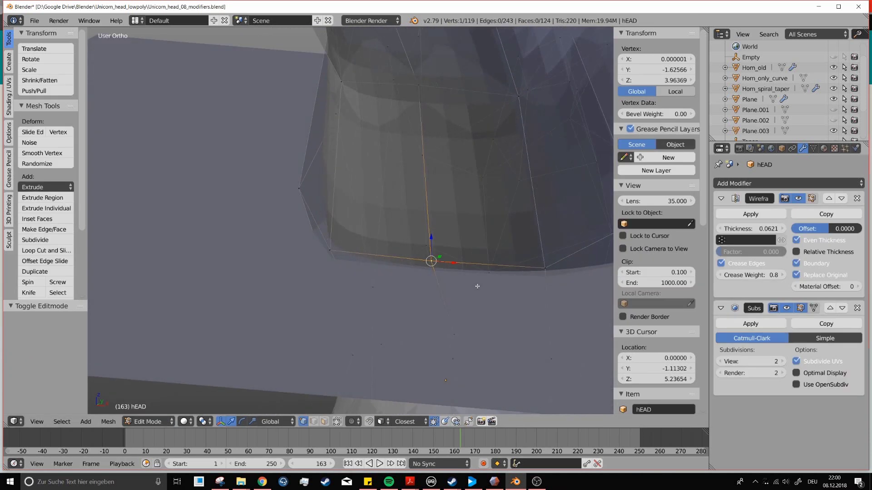
pyautogui.press('g')
pyautogui.press('z')
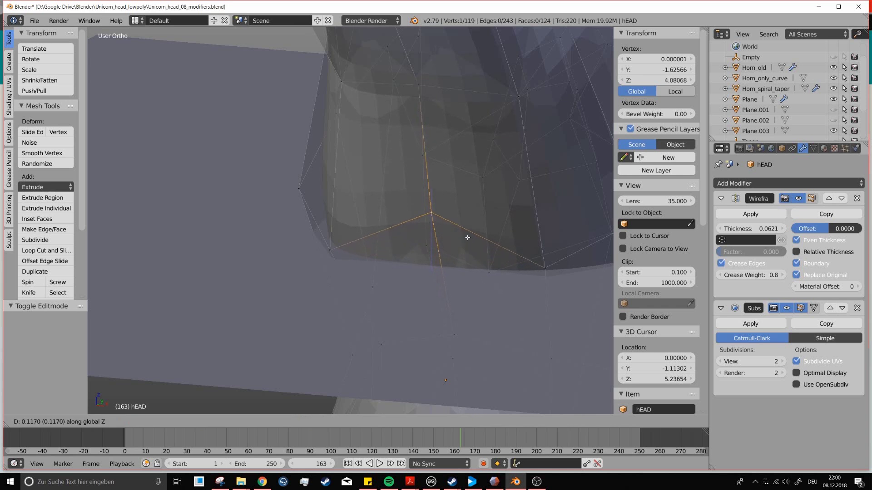
pyautogui.click(470, 236)
# Return to Object Mode and view the whole wireframe head with its spiral horn
pyautogui.click(165, 425)
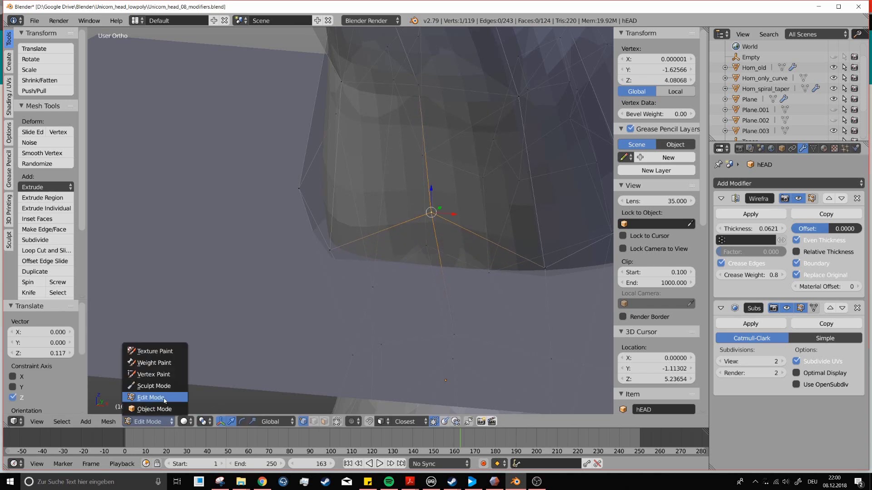
pyautogui.click(150, 421)
pyautogui.click(154, 409)
pyautogui.moveTo(458, 313)
pyautogui.mouseDown(button='middle')
pyautogui.moveTo(472, 302)
pyautogui.moveTo(409, 307)
pyautogui.moveTo(446, 312)
pyautogui.mouseUp(button='middle')
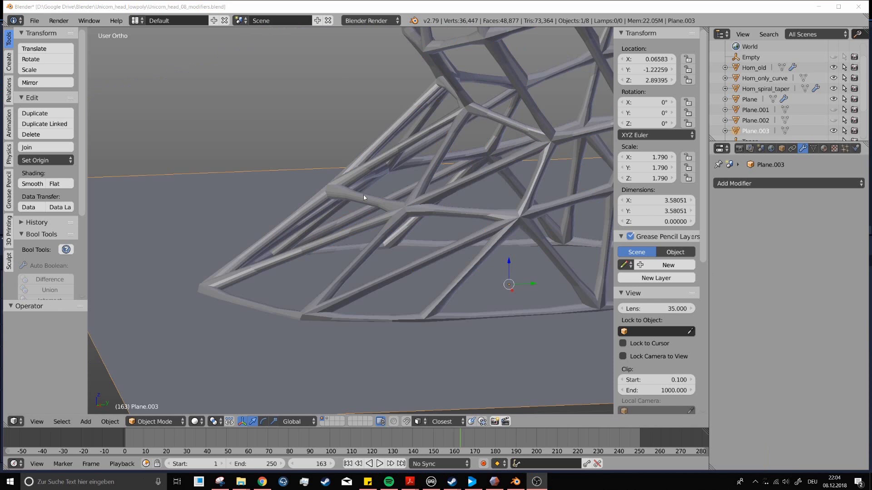
pyautogui.rightClick(364, 197)
pyautogui.moveTo(383, 207); pyautogui.dragTo(407, 213, button='middle')
pyautogui.scroll(-6, 408, 213)
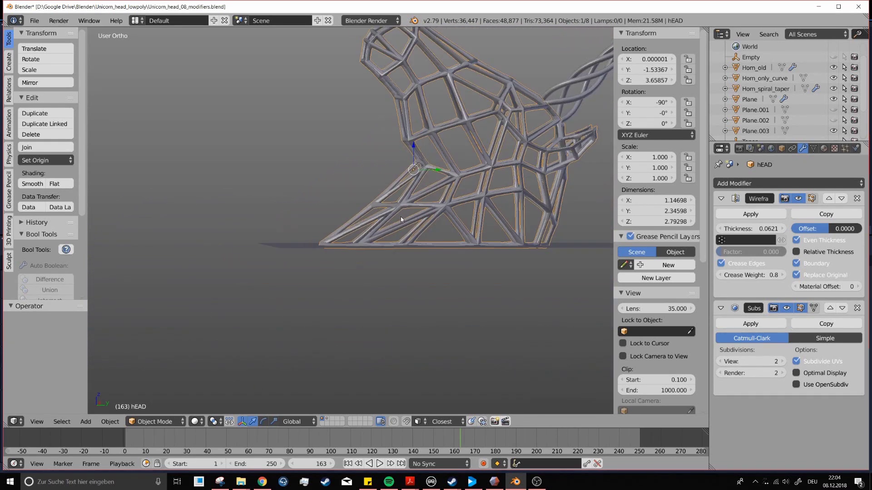
pyautogui.moveTo(423, 263); pyautogui.dragTo(472, 275, button='middle')
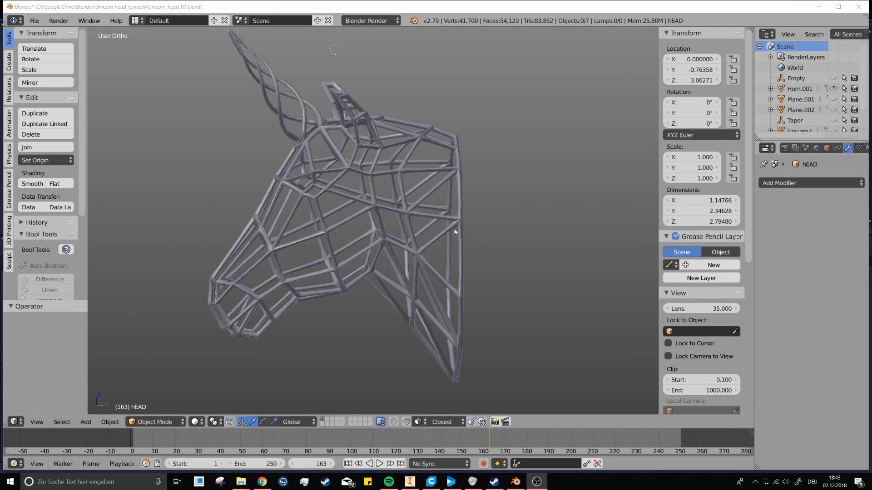
# Put hEAD in Edit Mode, right side view, and box-select all back-half beams including hidden ones
pyautogui.rightClick(431, 217)
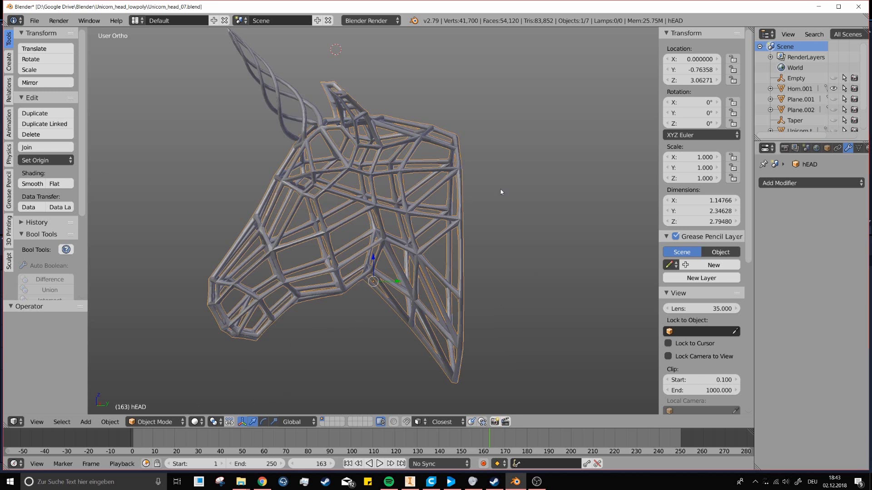
pyautogui.click(155, 421)
pyautogui.click(155, 398)
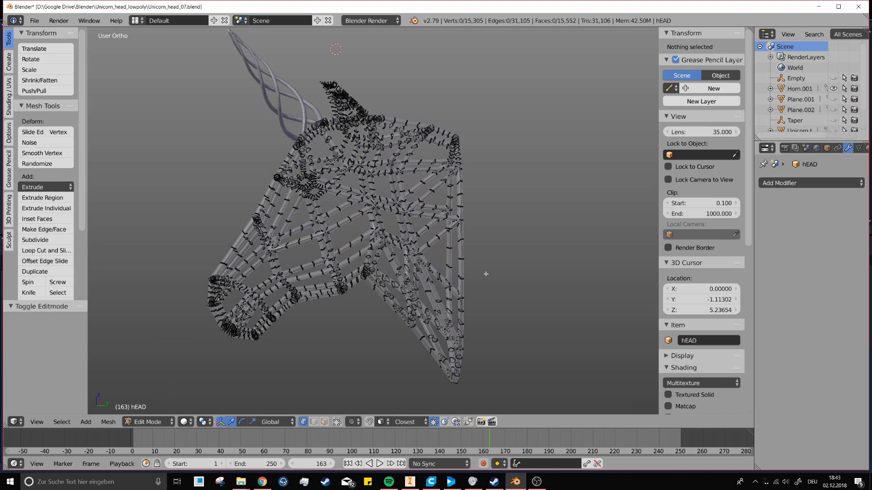
pyautogui.press('KP_3')
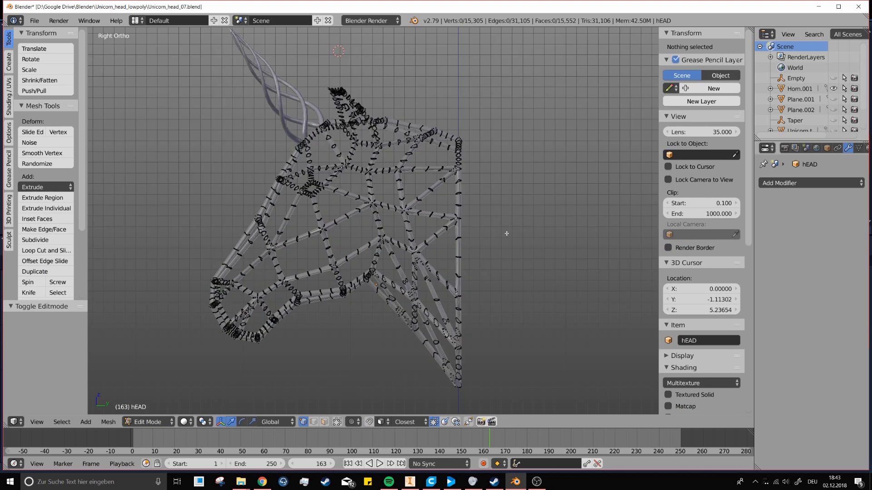
pyautogui.click(337, 422)
pyautogui.press('b')
pyautogui.moveTo(488, 100); pyautogui.dragTo(397, 396)
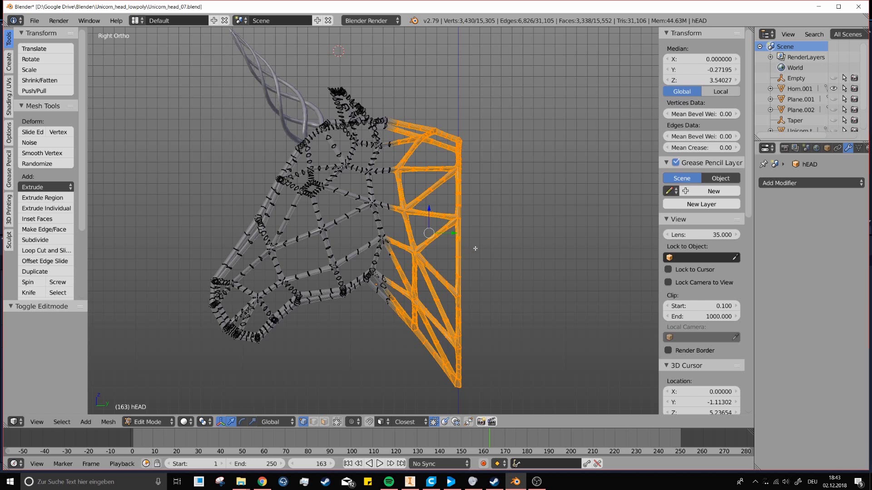
# Apply a first Alt+S thickening to the back beams and turn on proportional editing
pyautogui.hotkey('alt', 's')
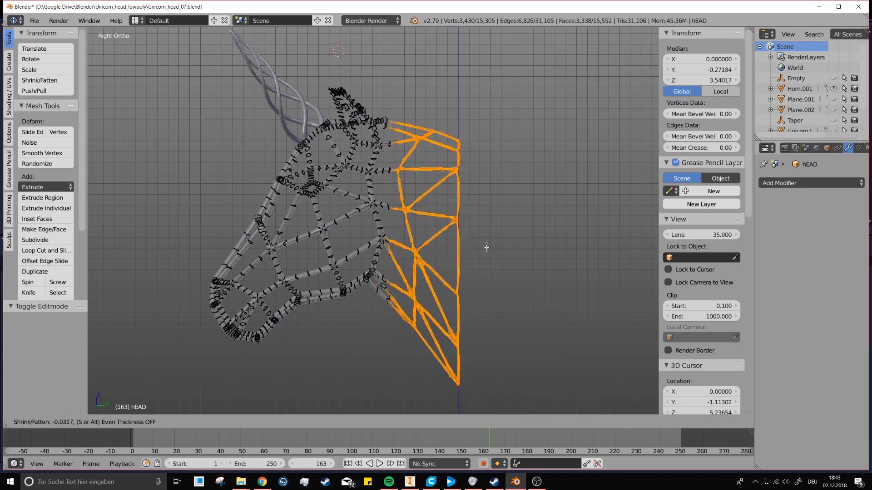
pyautogui.click(486, 244)
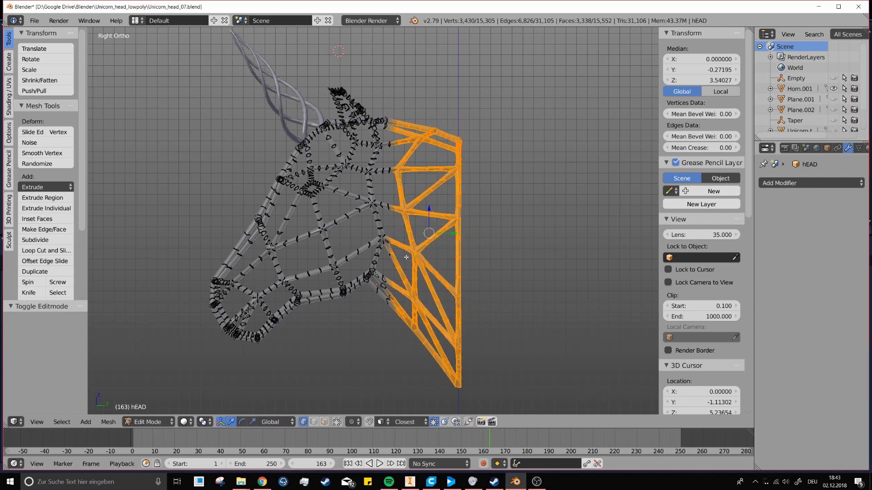
pyautogui.click(353, 422)
pyautogui.click(367, 399)
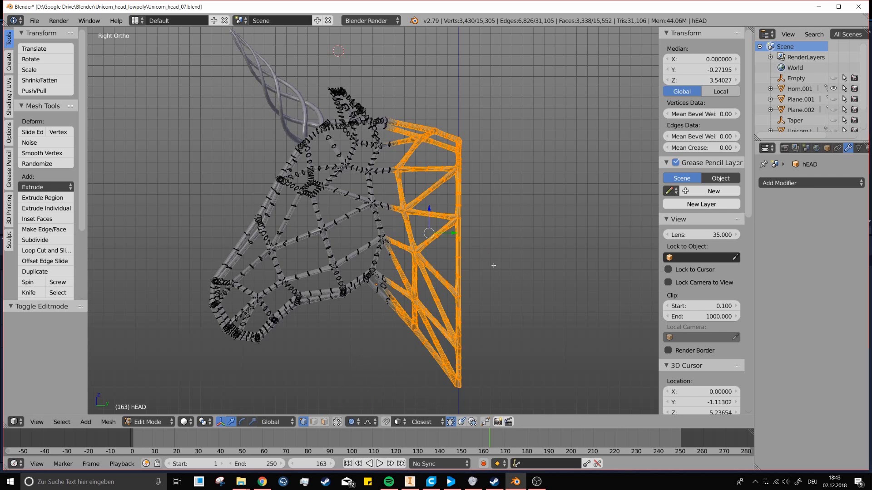
# Thicken the selected back beams by 0.005 with Alt+S
pyautogui.hotkey('alt', 's')
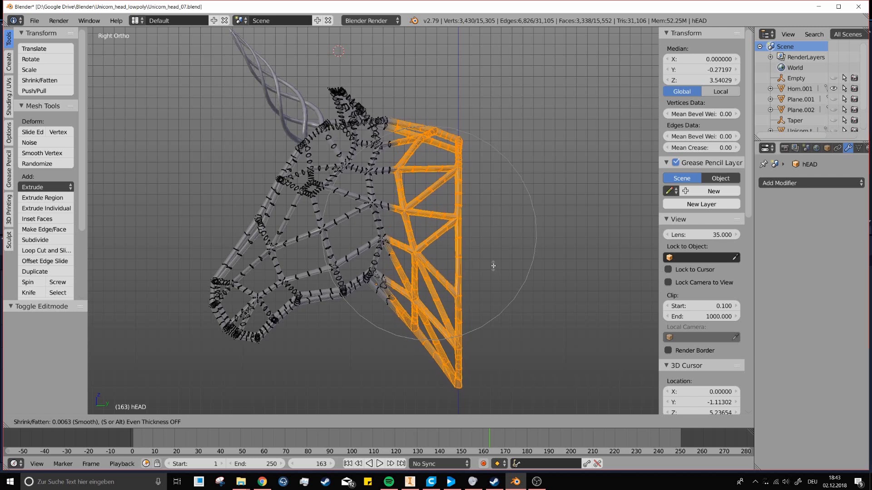
pyautogui.scroll(-5, 493, 266)
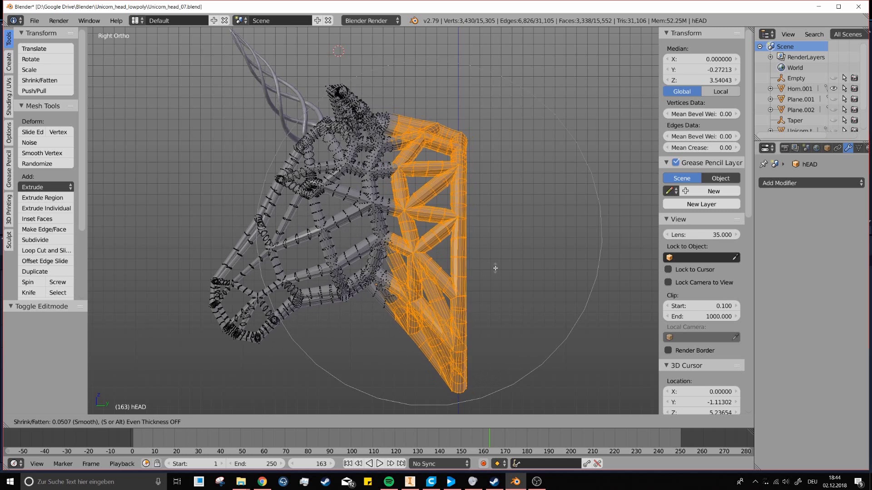
pyautogui.scroll(4, 496, 268)
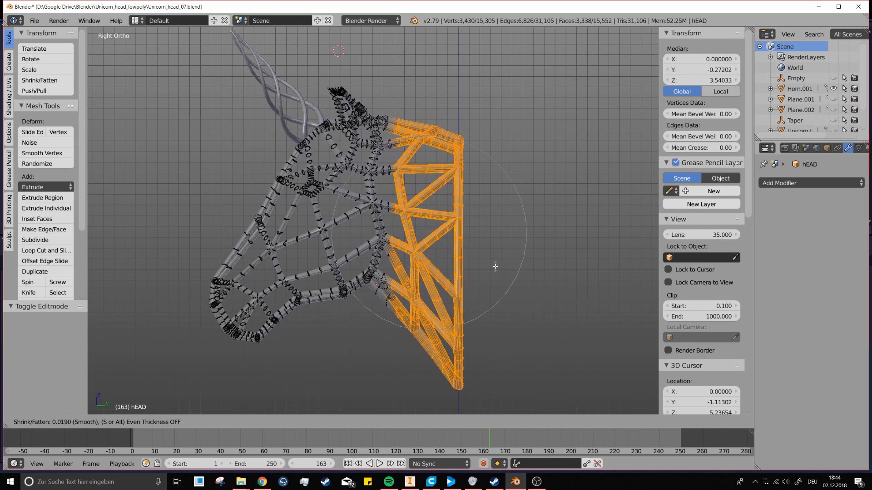
pyautogui.write('0.05')
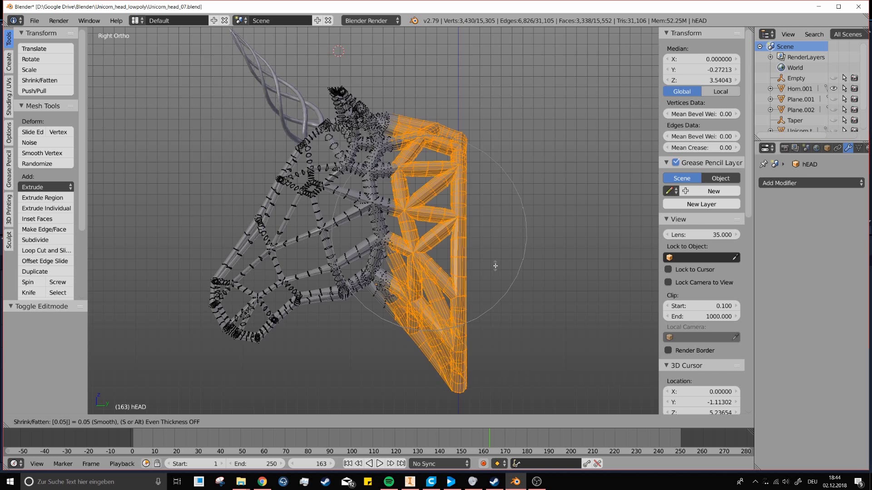
pyautogui.press('Escape')
pyautogui.hotkey('alt', 's')
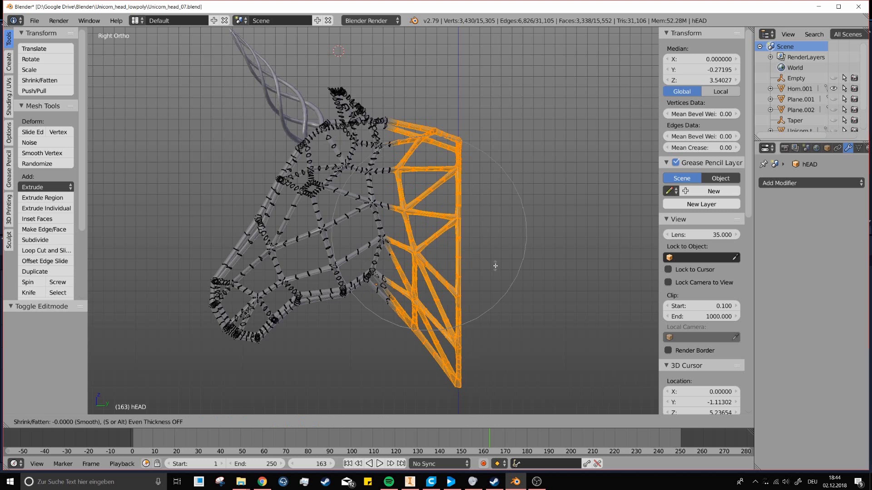
pyautogui.write('0.005')
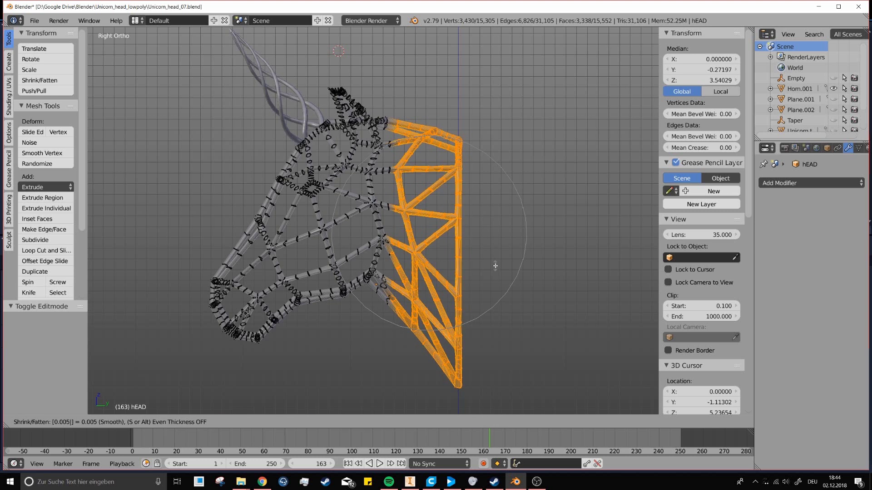
pyautogui.press('Return')
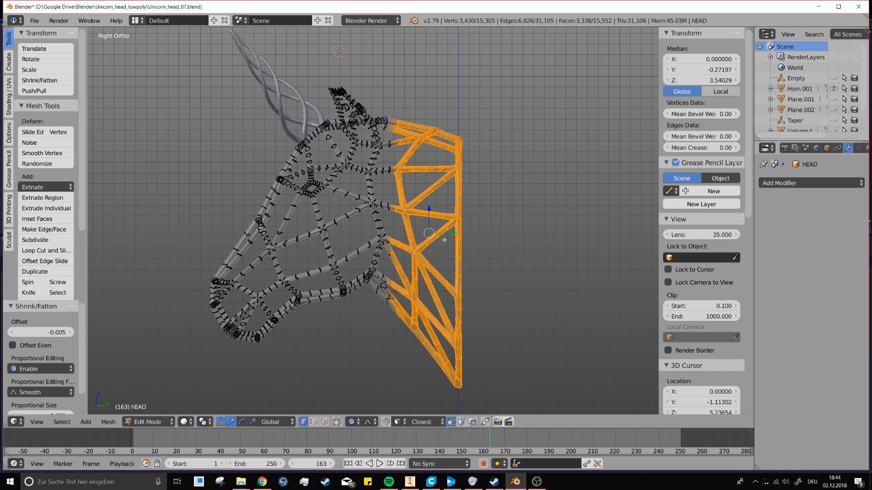
# Box-select the back beams again and thicken them by another 0.005
pyautogui.scroll(7, 437, 229)
pyautogui.scroll(-2, 328, 187)
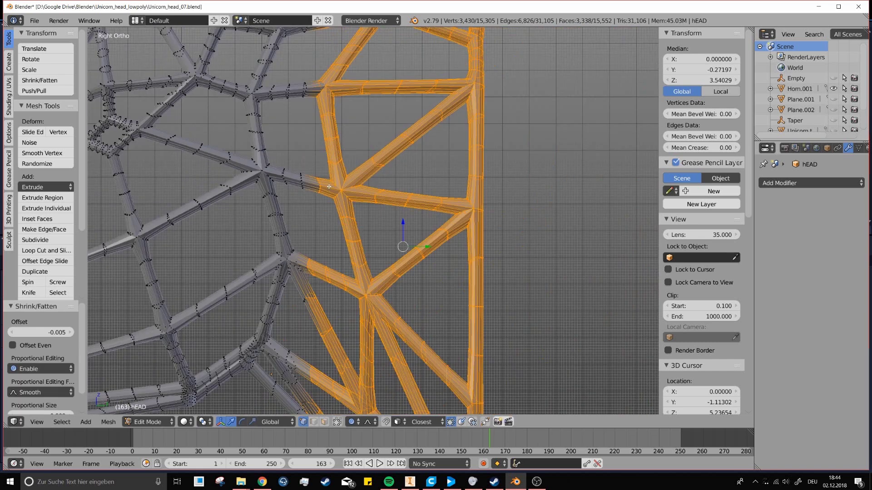
pyautogui.scroll(-5, 328, 187)
pyautogui.press('b')
pyautogui.moveTo(417, 78); pyautogui.dragTo(294, 379)
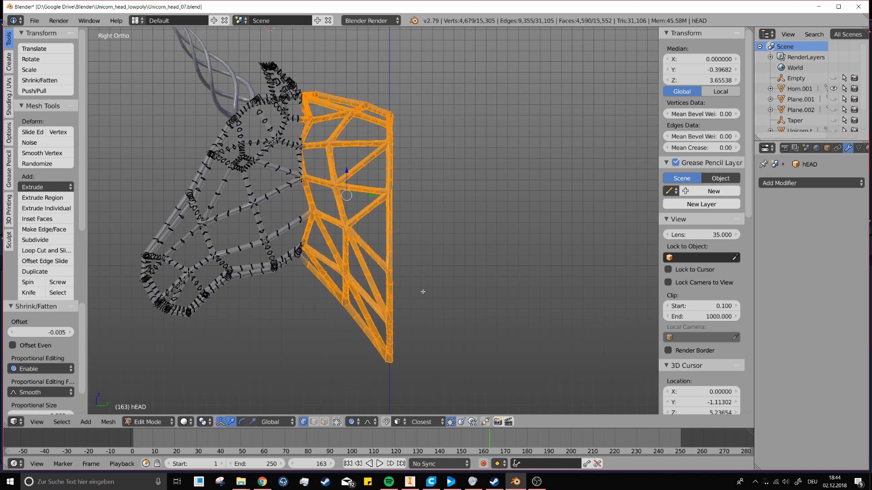
pyautogui.hotkey('alt', 's')
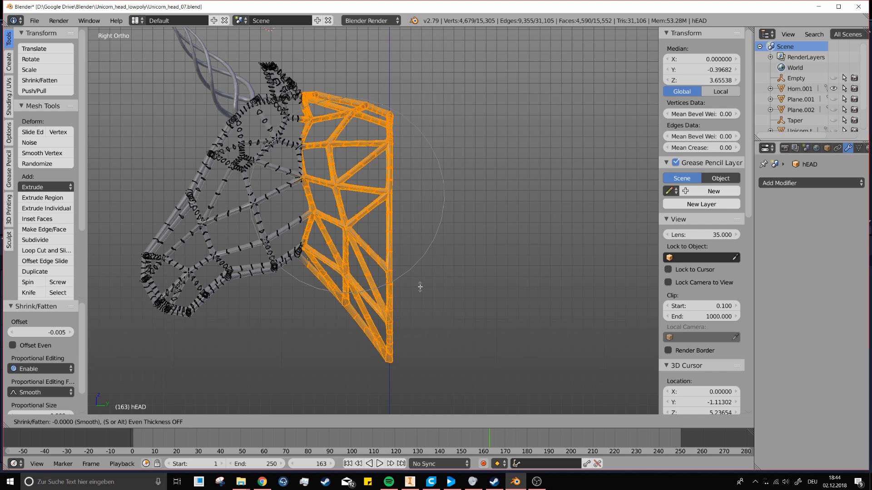
pyautogui.write('0.005')
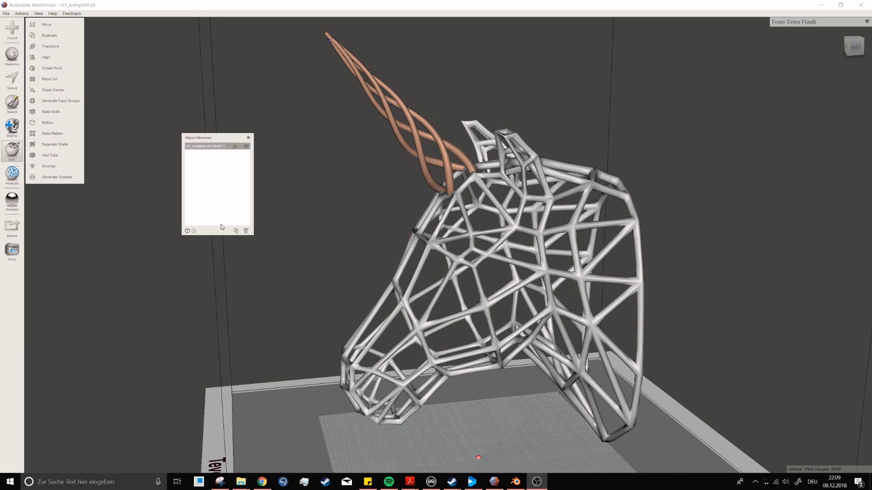
# Preview the head as one solid with Make Solid, setting the cell size to 0.501
pyautogui.click(69, 113)
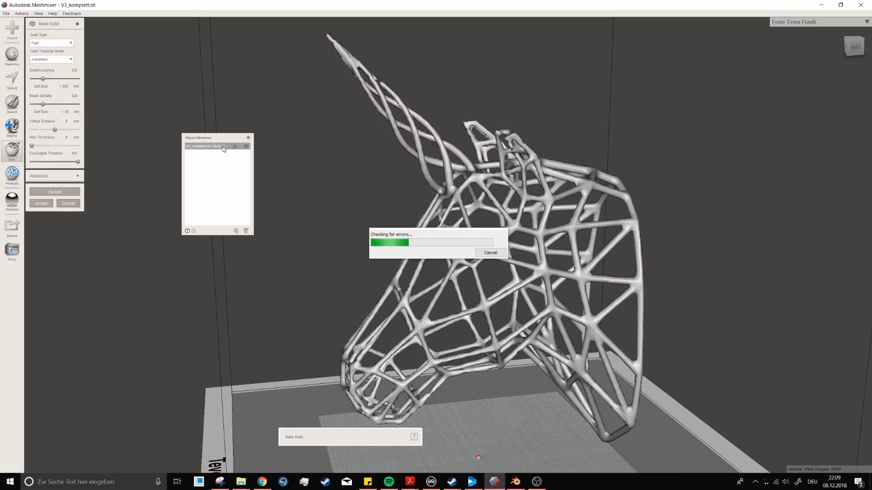
pyautogui.click(66, 85)
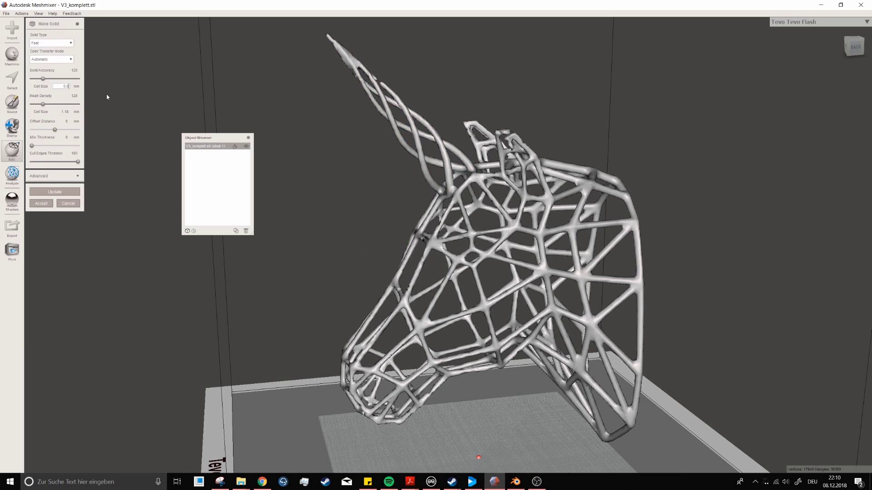
pyautogui.write('0.501')
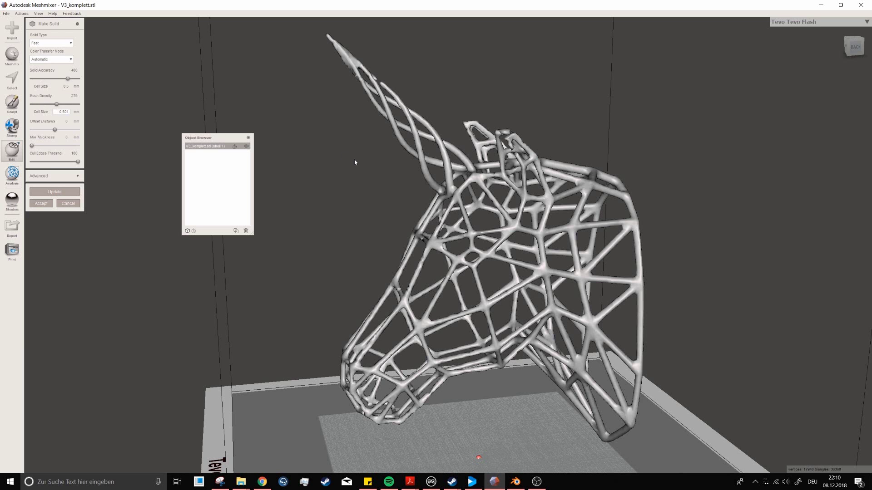